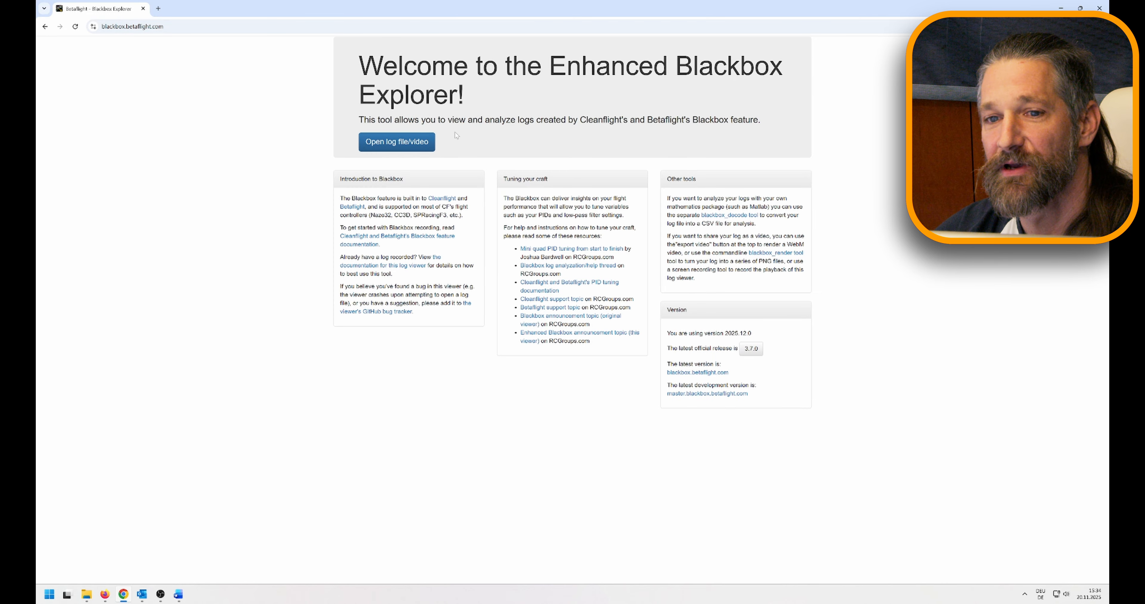
Step: Load the log file CB5_GTS2105_final.bbl from the capybara folder into the log viewer
click(400, 149)
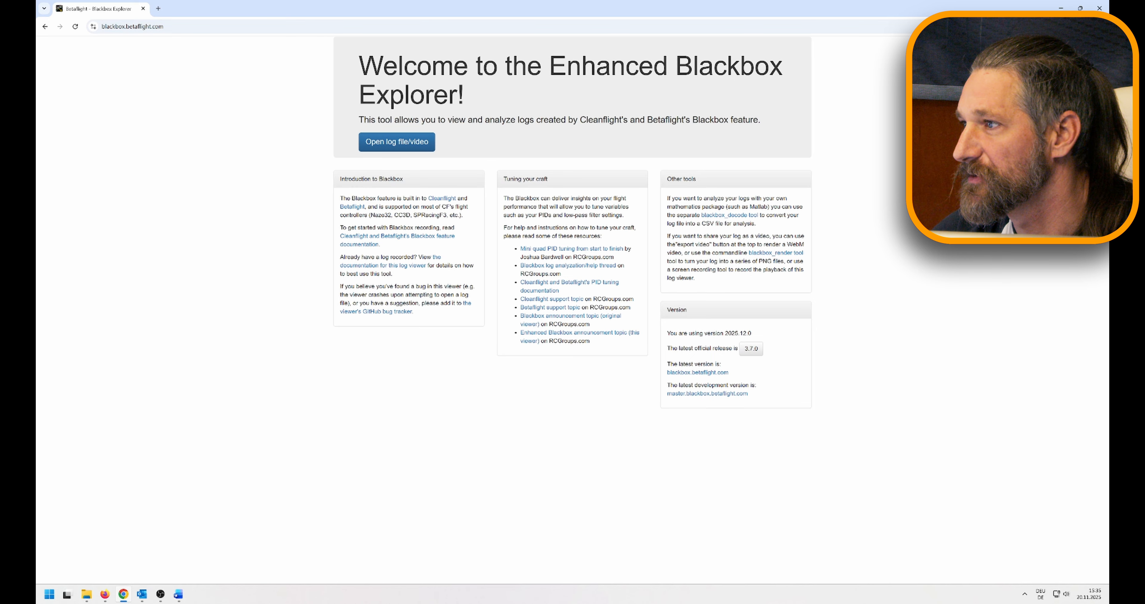
drag(1108, 91, 845, 88)
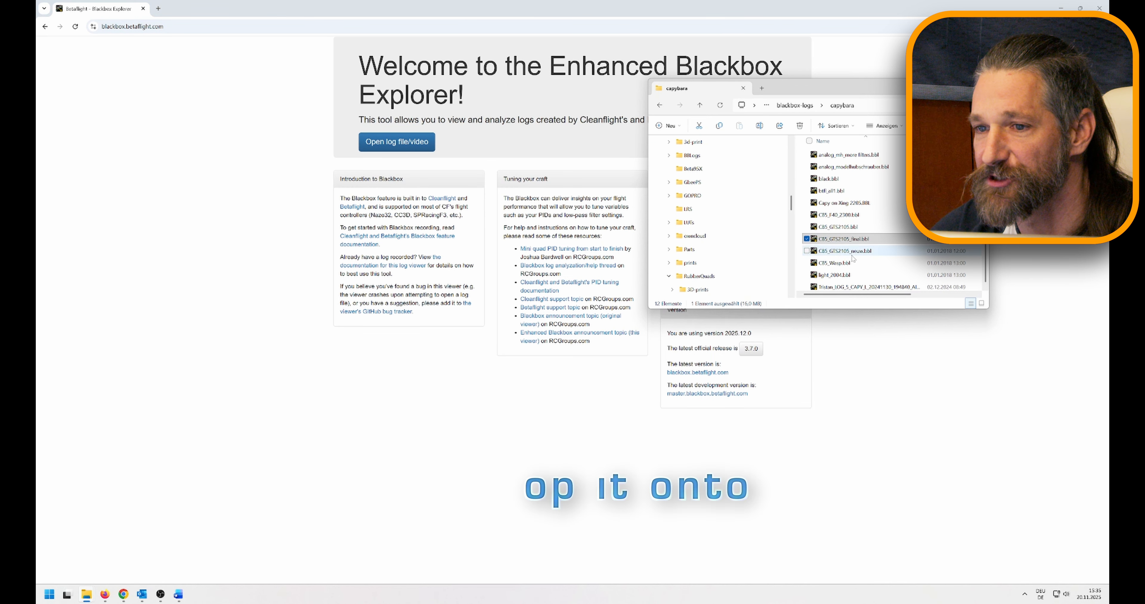
drag(874, 241, 472, 225)
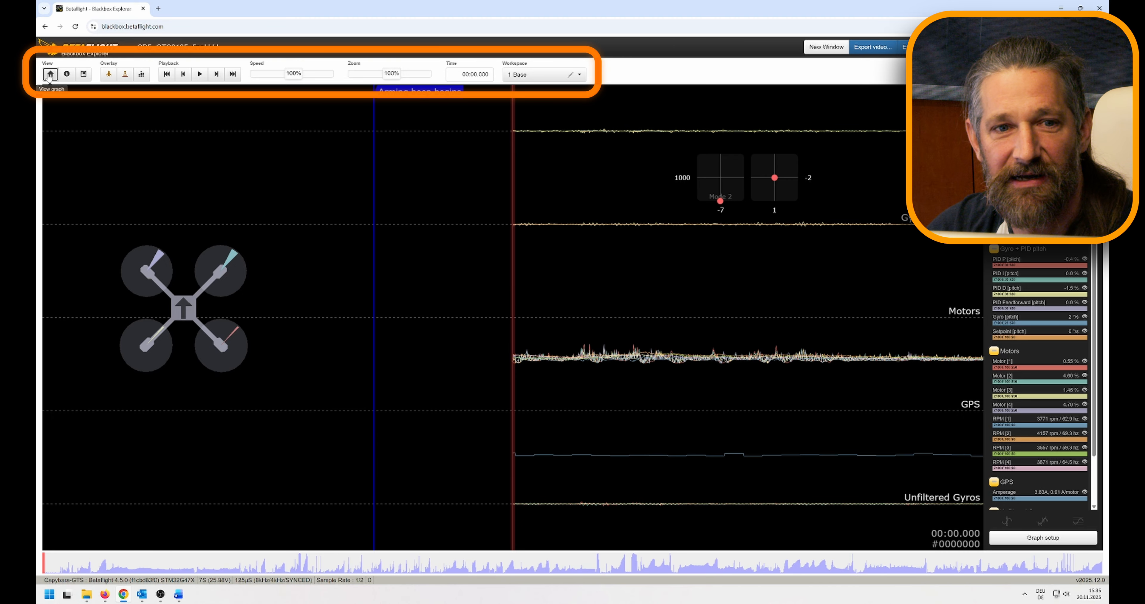
Step: Review the log header's PID, filter, rates, motor and feature settings, and return to the graph
click(68, 74)
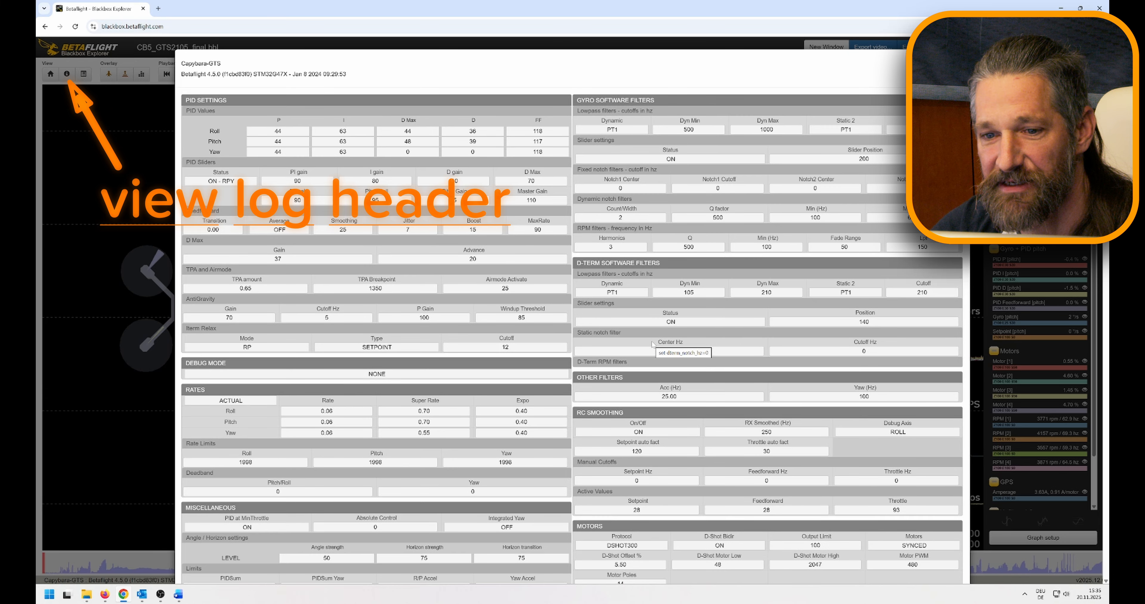
scroll(652, 345, down, 2)
scroll(652, 345, up, 2)
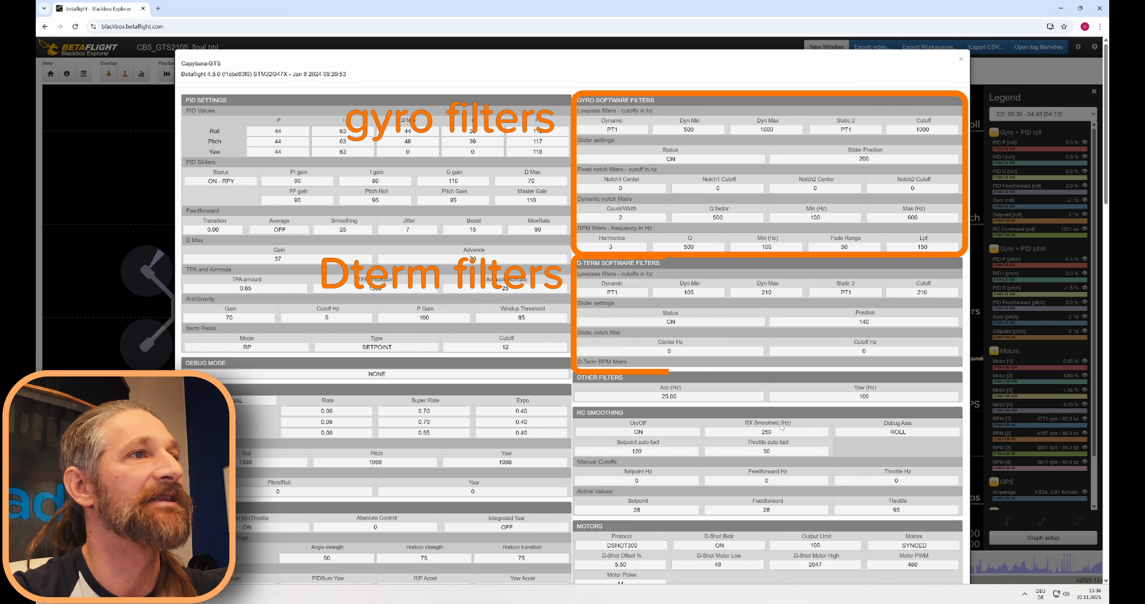
scroll(449, 294, down, 3)
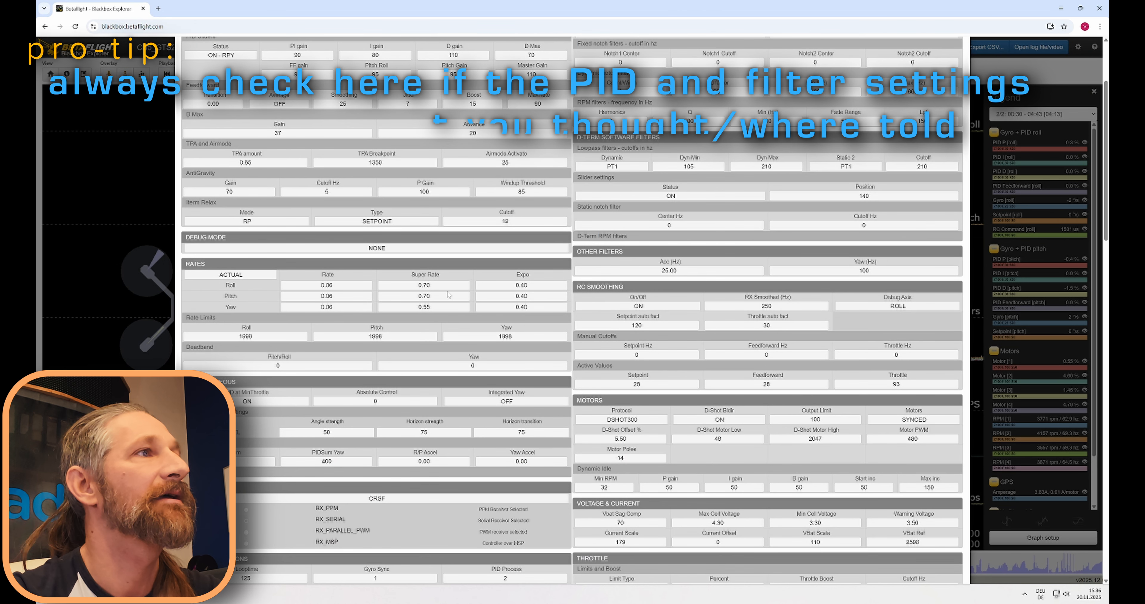
scroll(762, 353, down, 6)
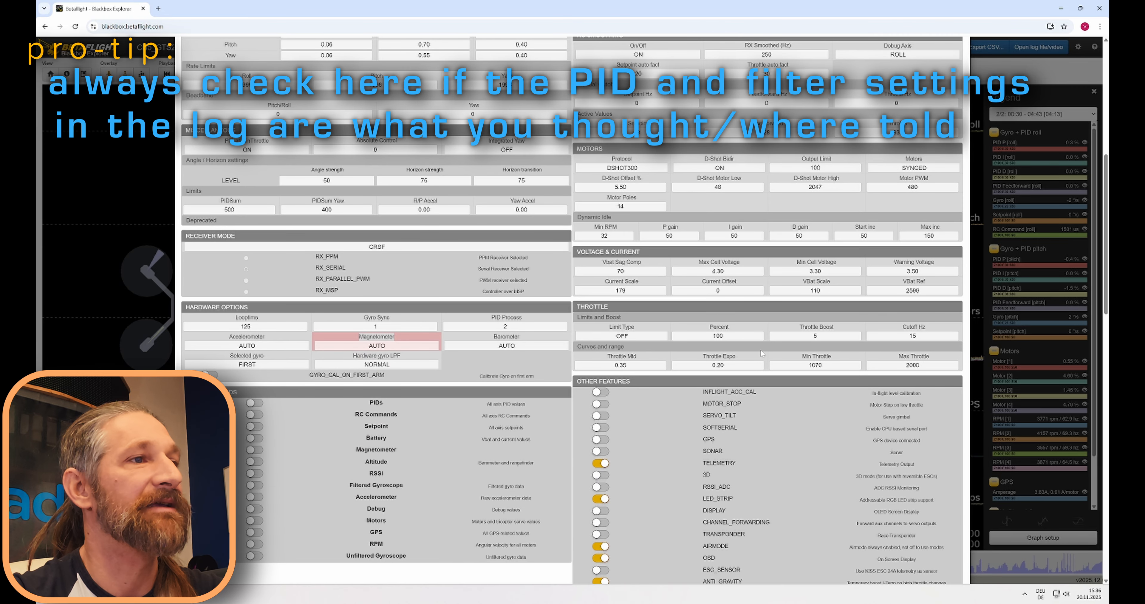
scroll(762, 353, down, 13)
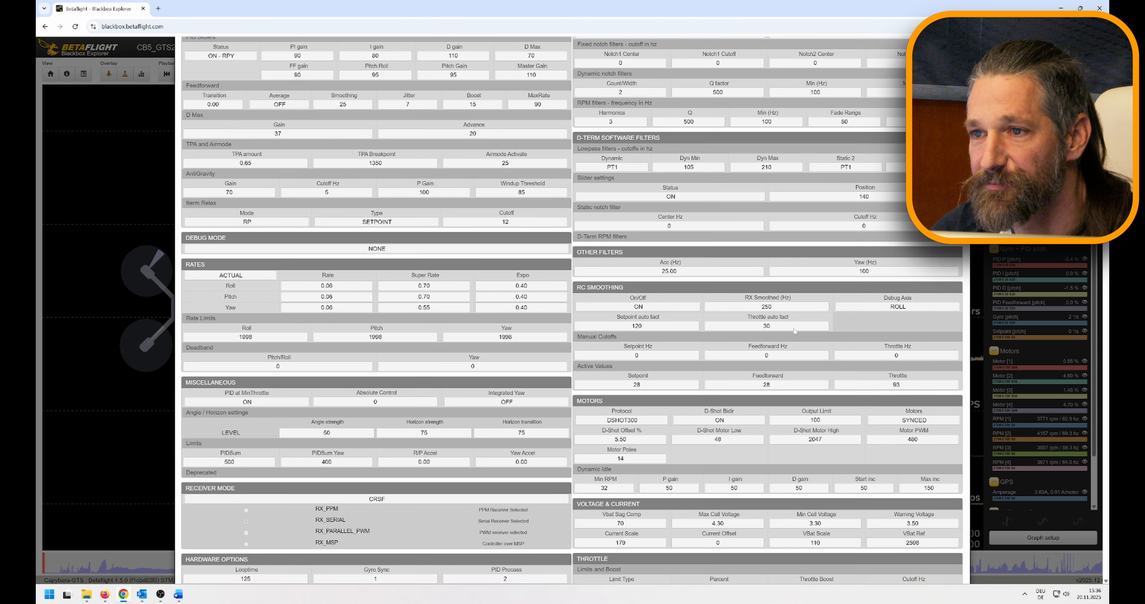
scroll(413, 76, up, 3)
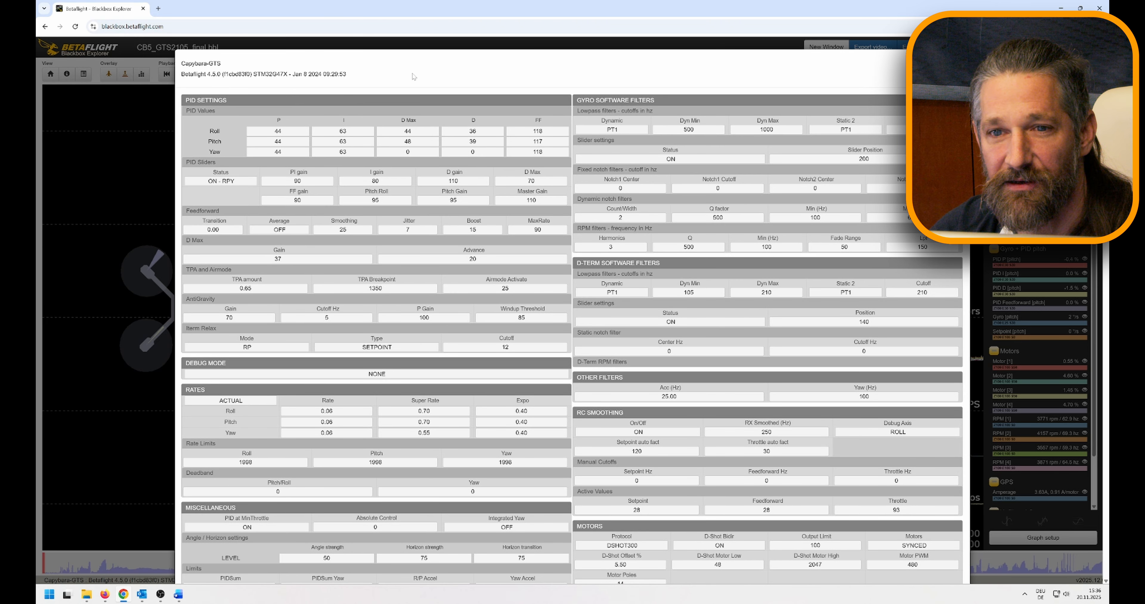
click(126, 141)
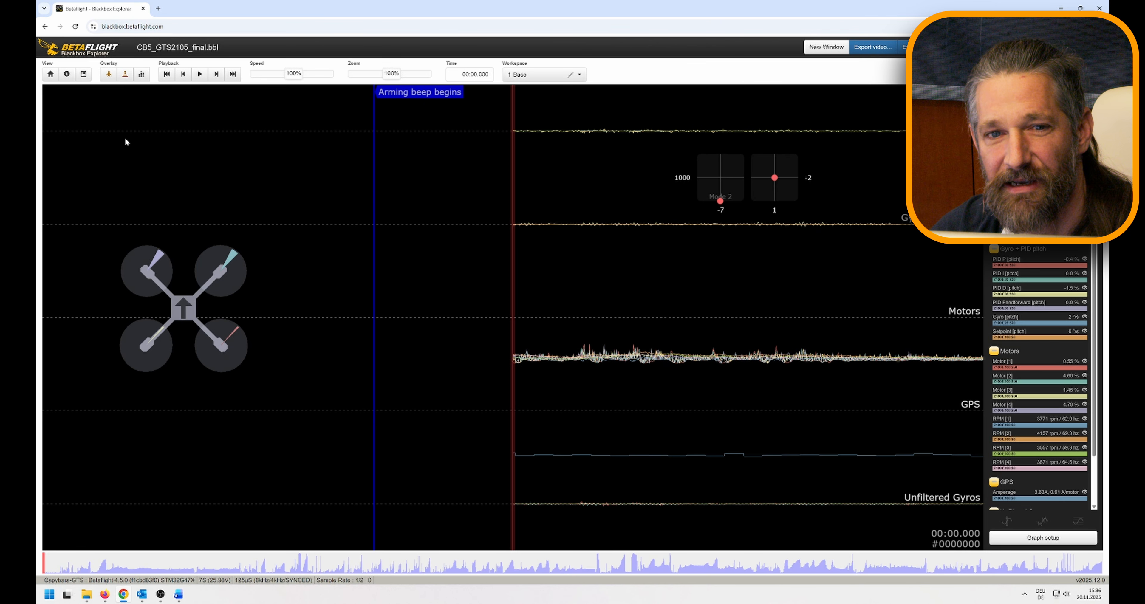
Step: View the table of all recorded values at the current time, and return to the graph view
click(83, 74)
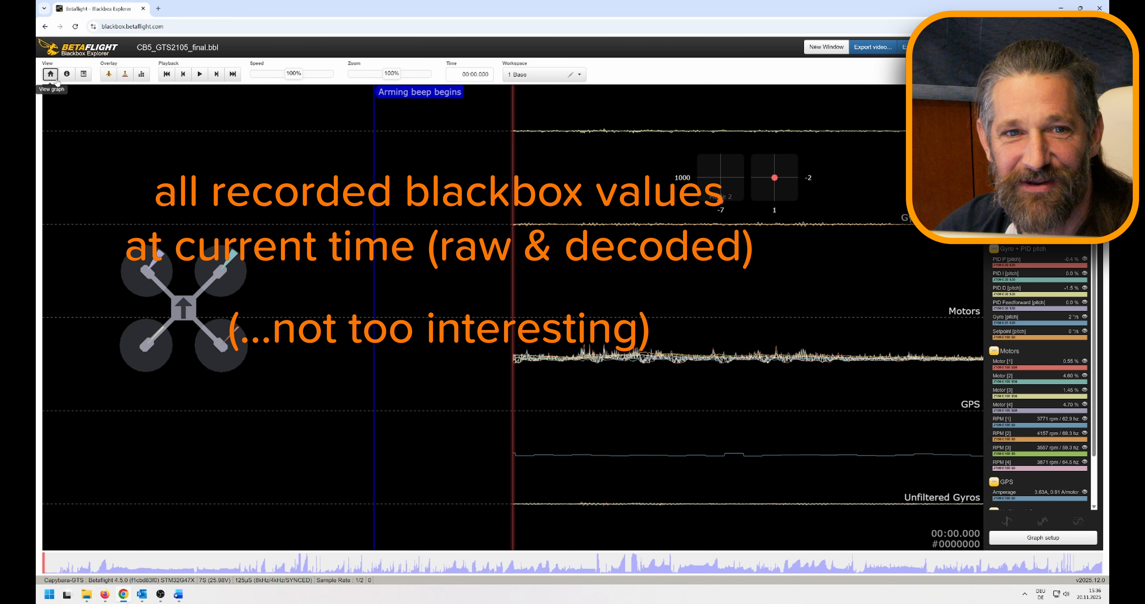
click(50, 74)
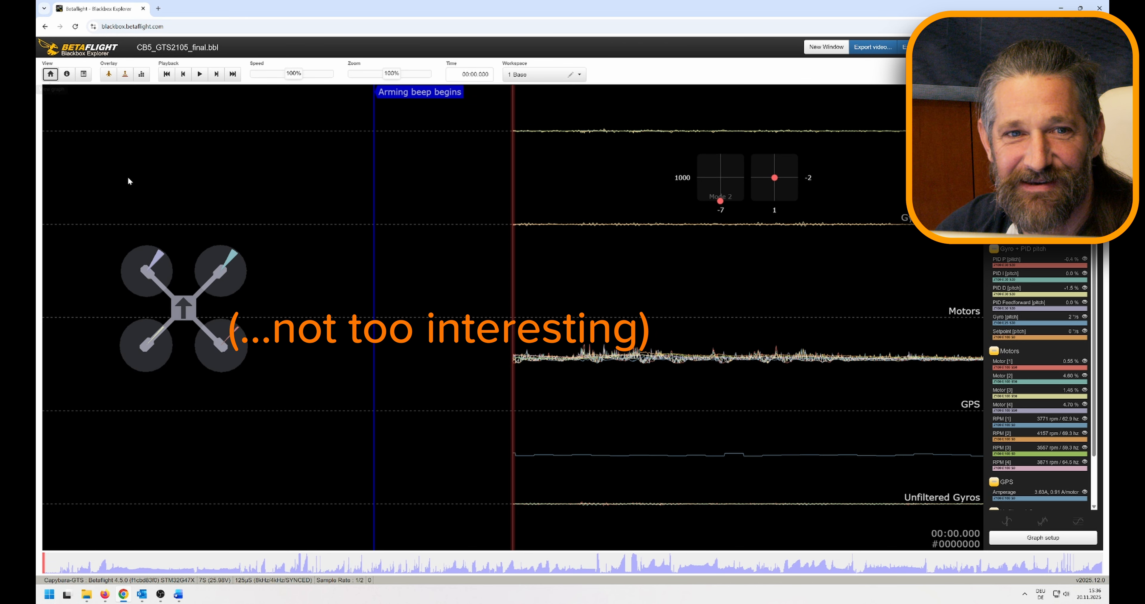
Step: Toggle the craft display and the stick display overlays off and back on
click(110, 75)
click(109, 74)
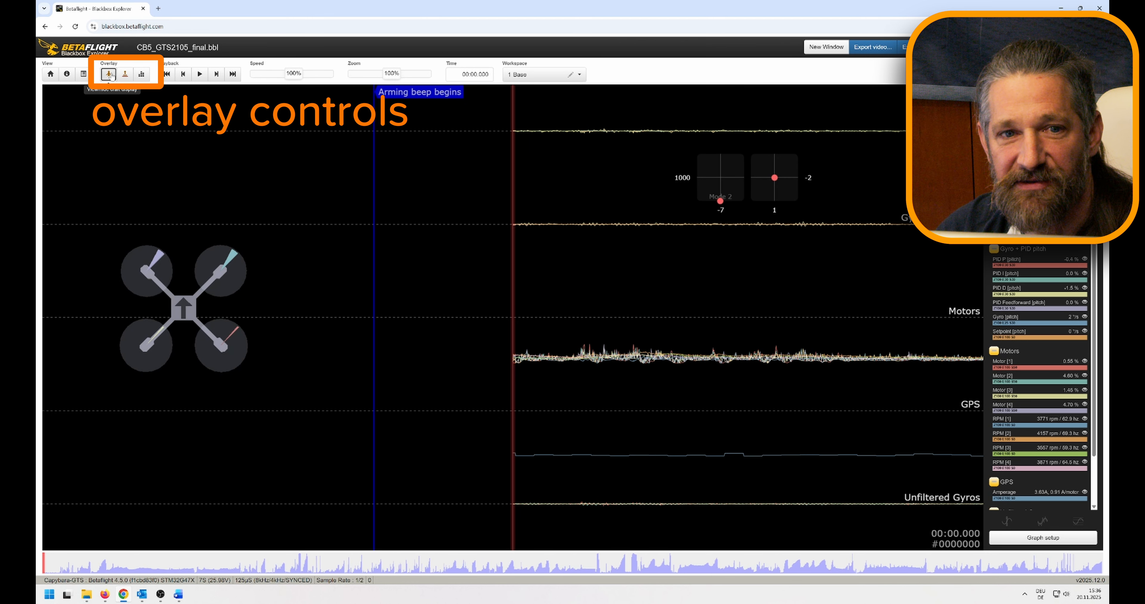
click(110, 74)
click(110, 75)
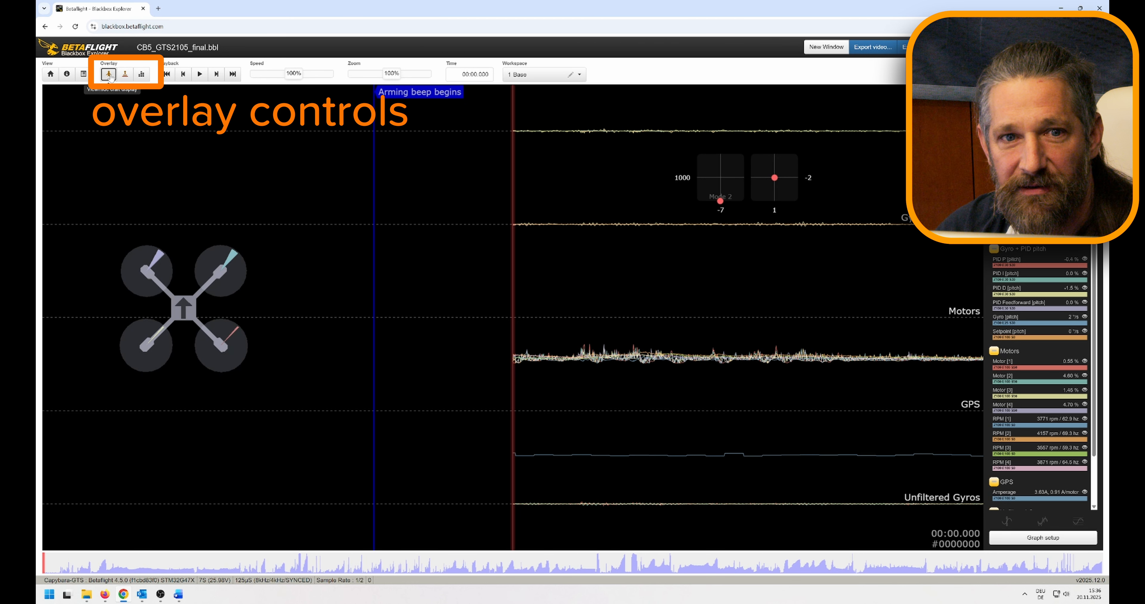
click(125, 75)
click(126, 74)
click(125, 74)
click(125, 74)
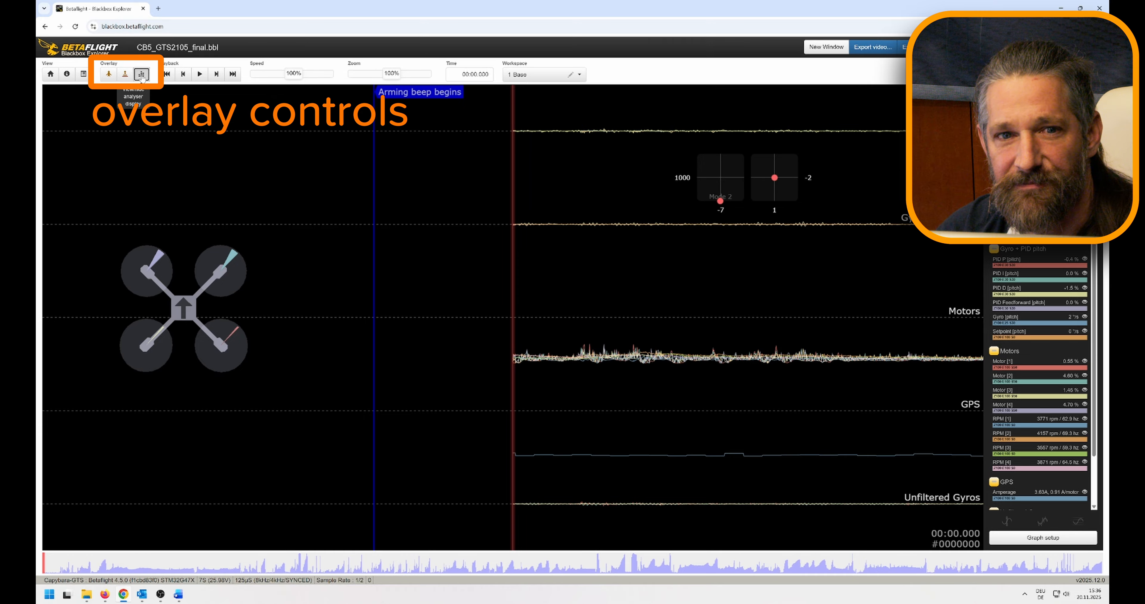
Step: Show the spectrum analyser overlay and display the Unfiltered Gyro [roll] trace in it
click(142, 75)
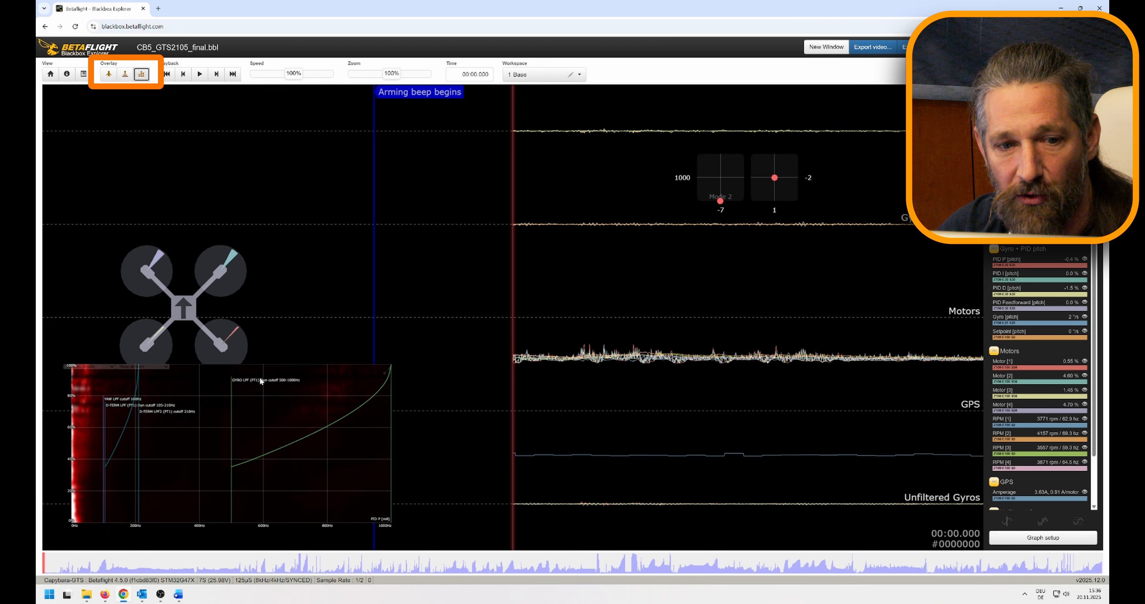
scroll(1023, 462, down, 2)
click(1015, 469)
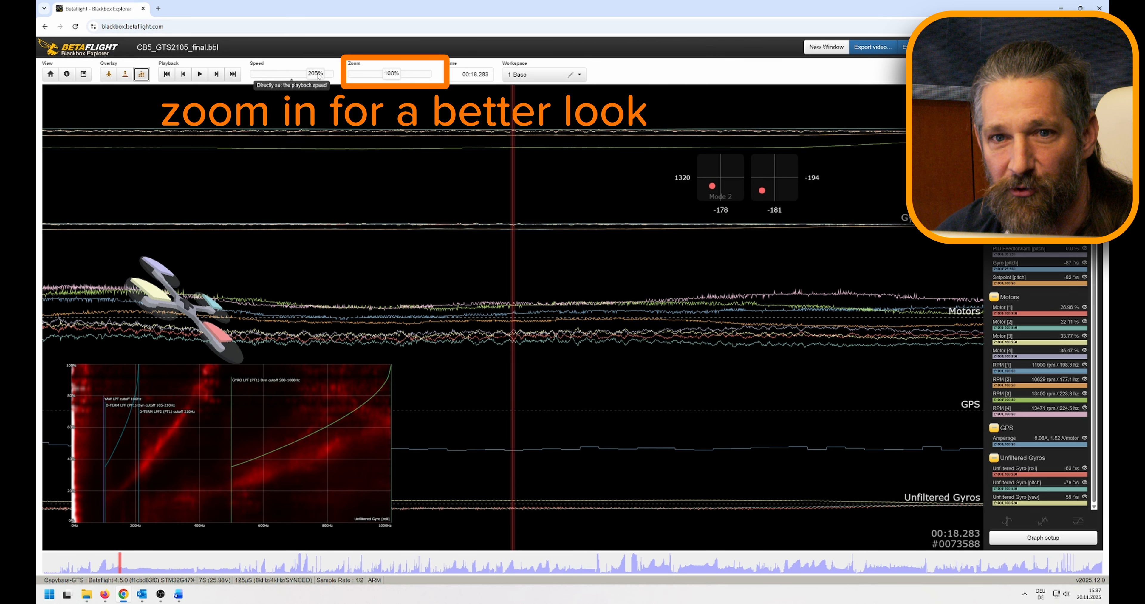
Step: Set the graph zoom to 1000% and play the log on to about 00:19.5
drag(391, 73, 433, 73)
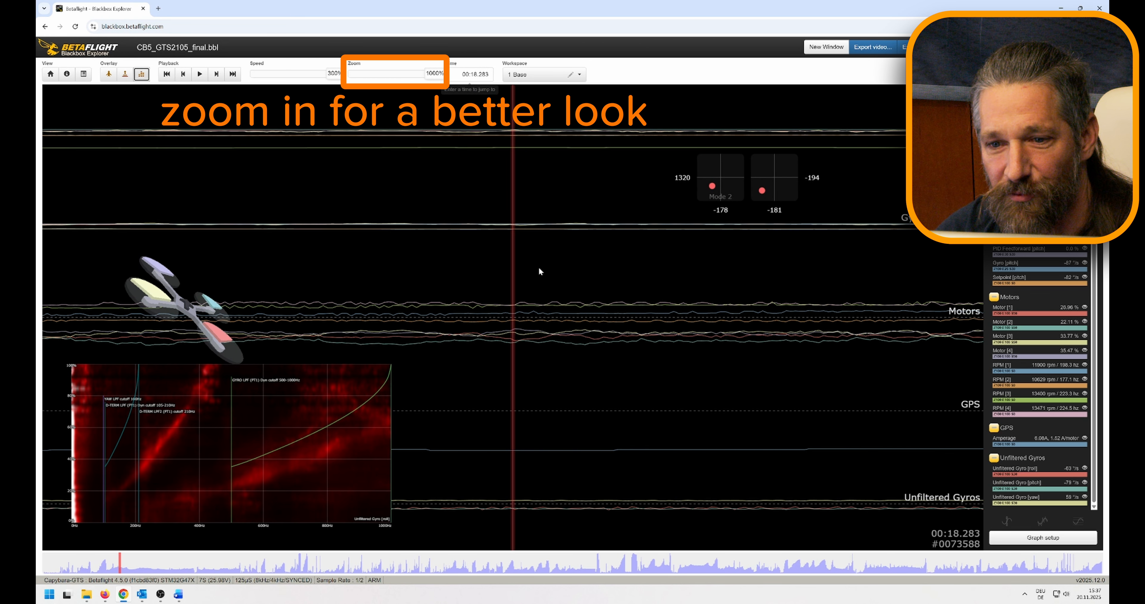
mouse_move(556, 302)
mouse_down()
mouse_move(472, 292)
mouse_move(550, 283)
mouse_up()
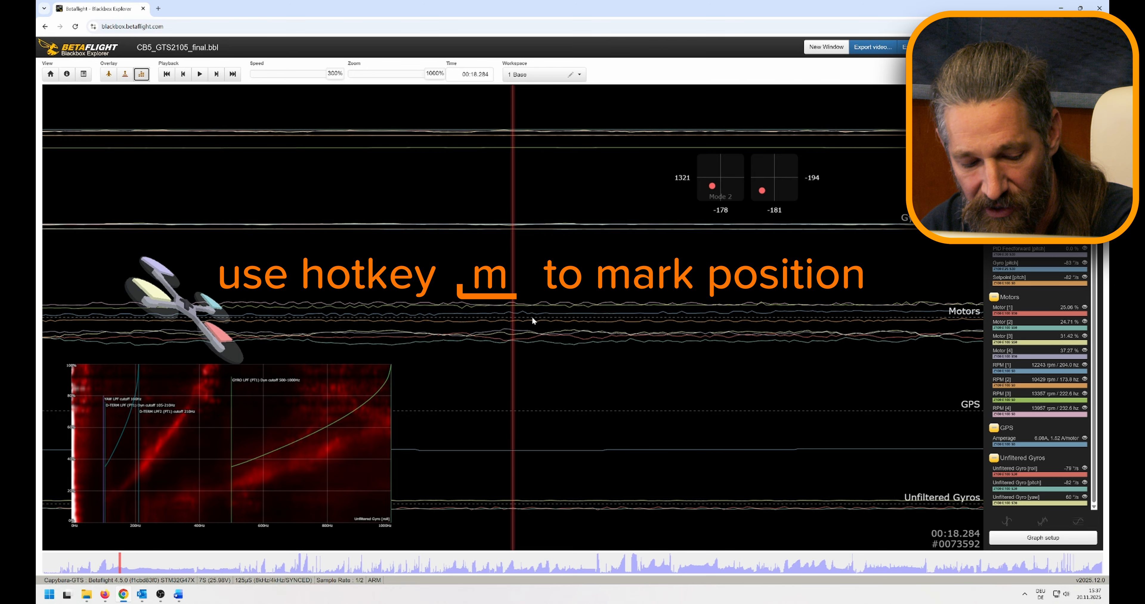
key(space)
key(space)
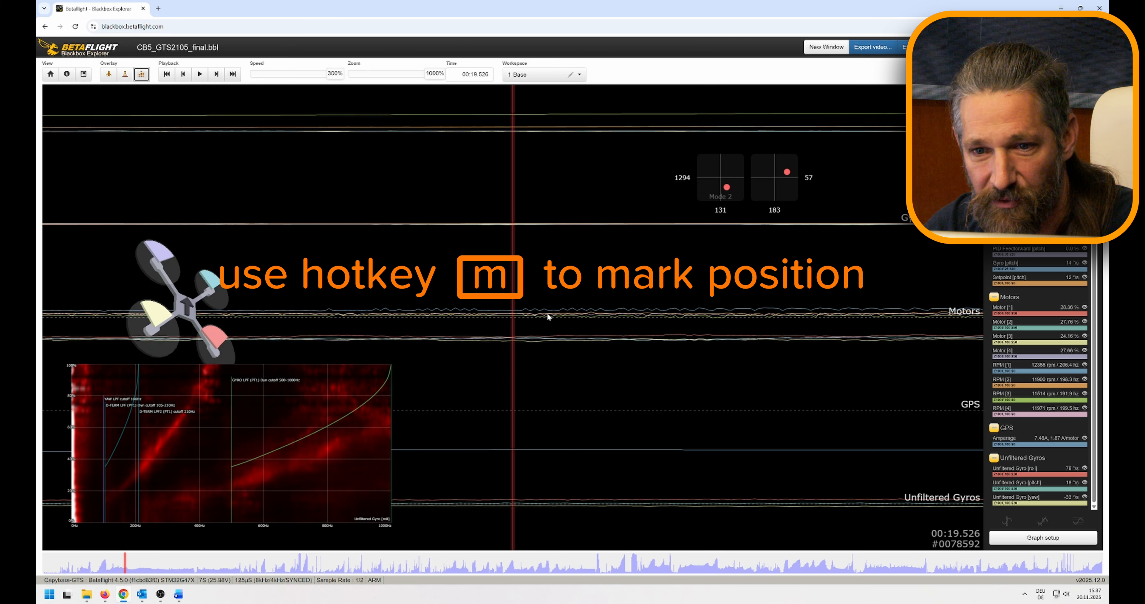
Step: Place a marker at 00:19.412 and measure the time offset and frequency from it to 00:19.445
key(m)
key(m)
drag(544, 331, 916, 317)
mouse_move(627, 318)
mouse_down()
mouse_move(762, 324)
mouse_move(706, 320)
mouse_up()
key(m)
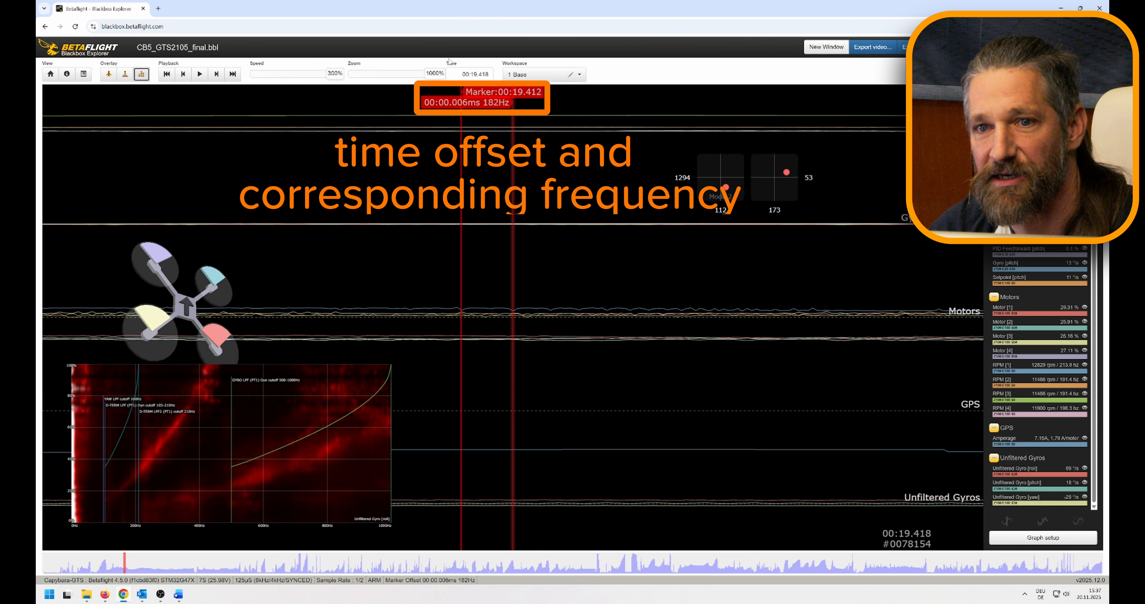
drag(619, 267, 507, 267)
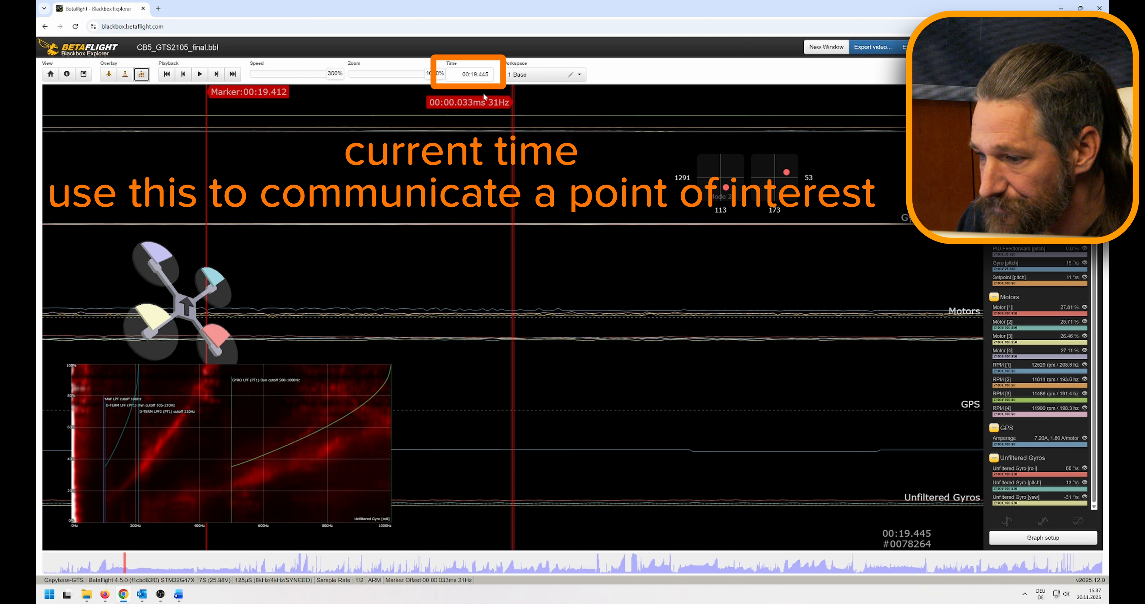
click(475, 74)
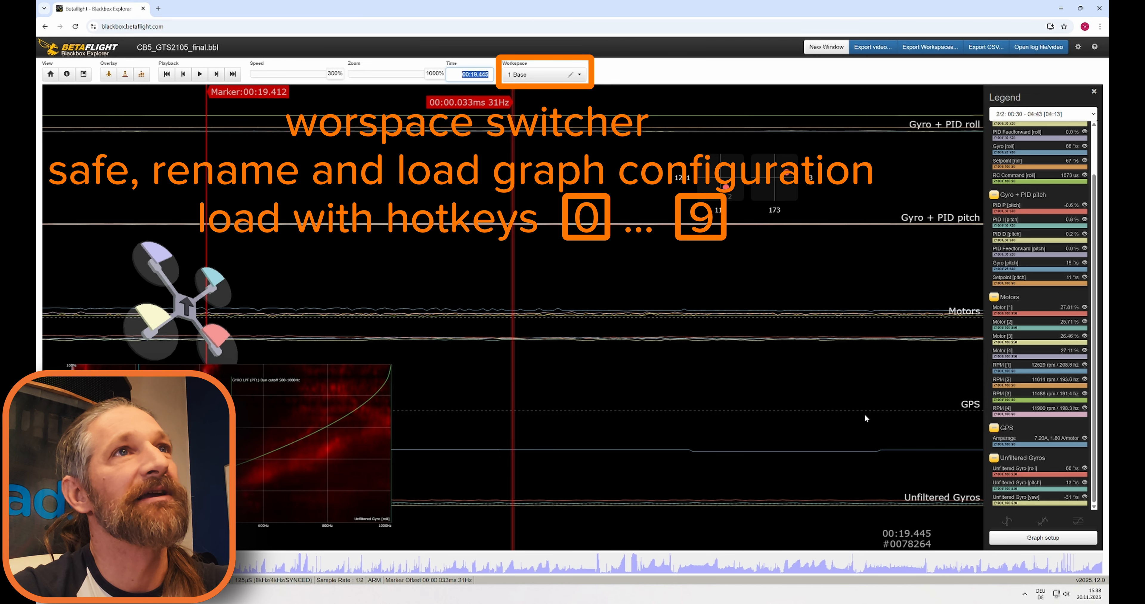
Step: Switch the graph workspace to Gyros/Motors and on to Motor/RPM to compare the saved graph configurations
click(579, 75)
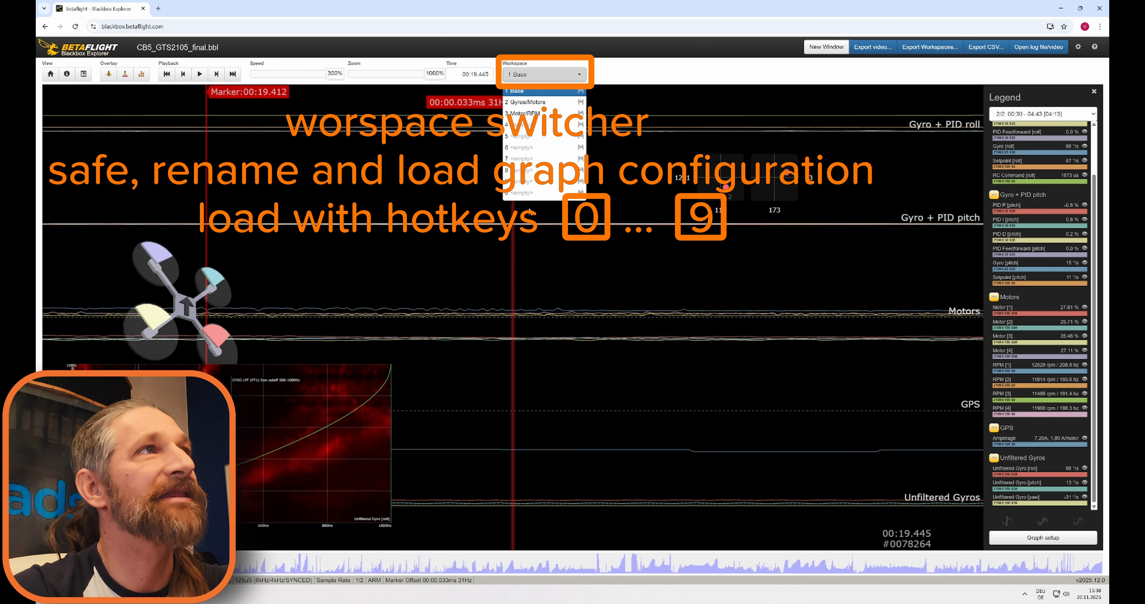
click(533, 107)
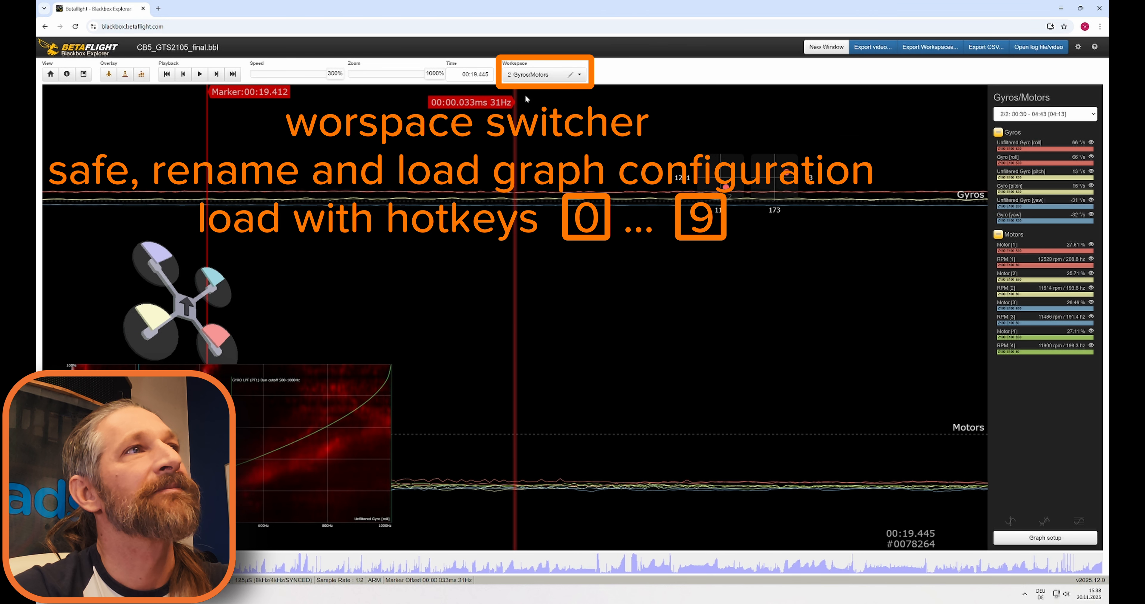
click(538, 74)
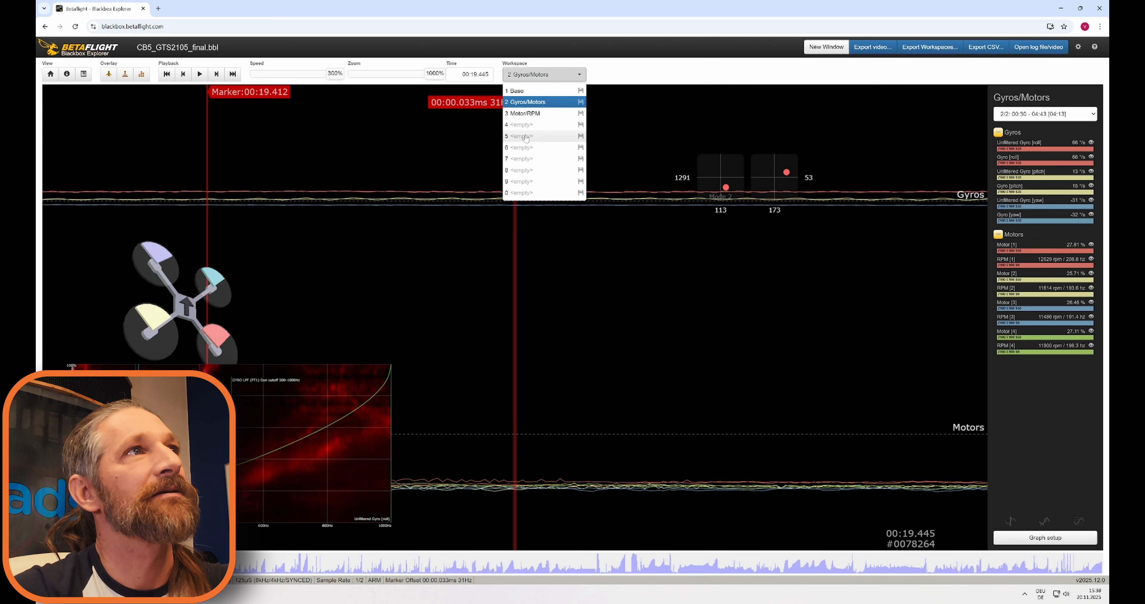
click(539, 113)
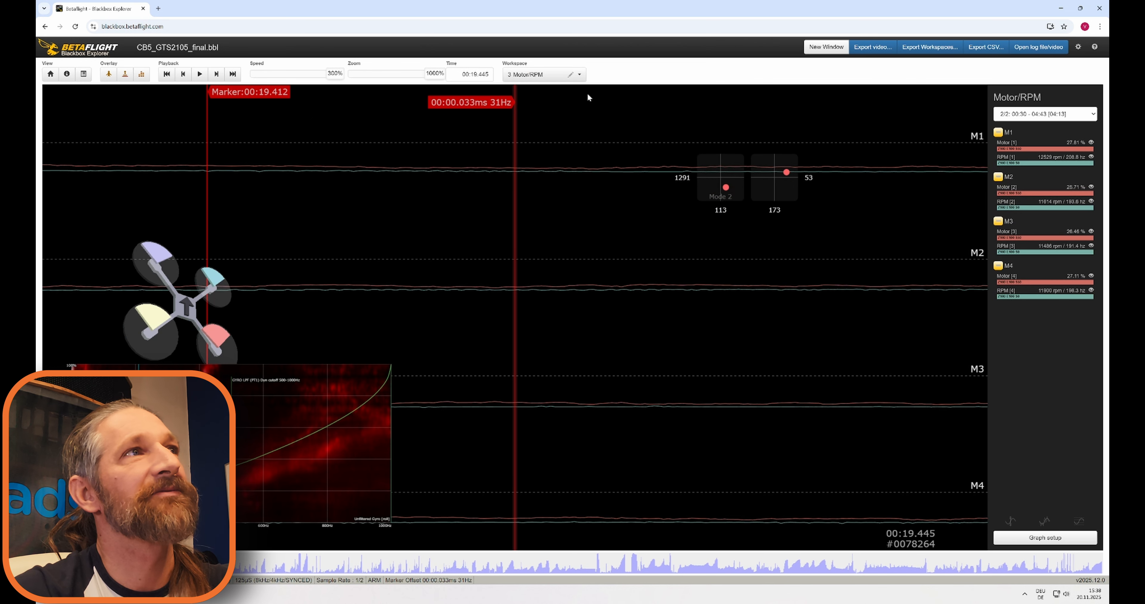
click(576, 82)
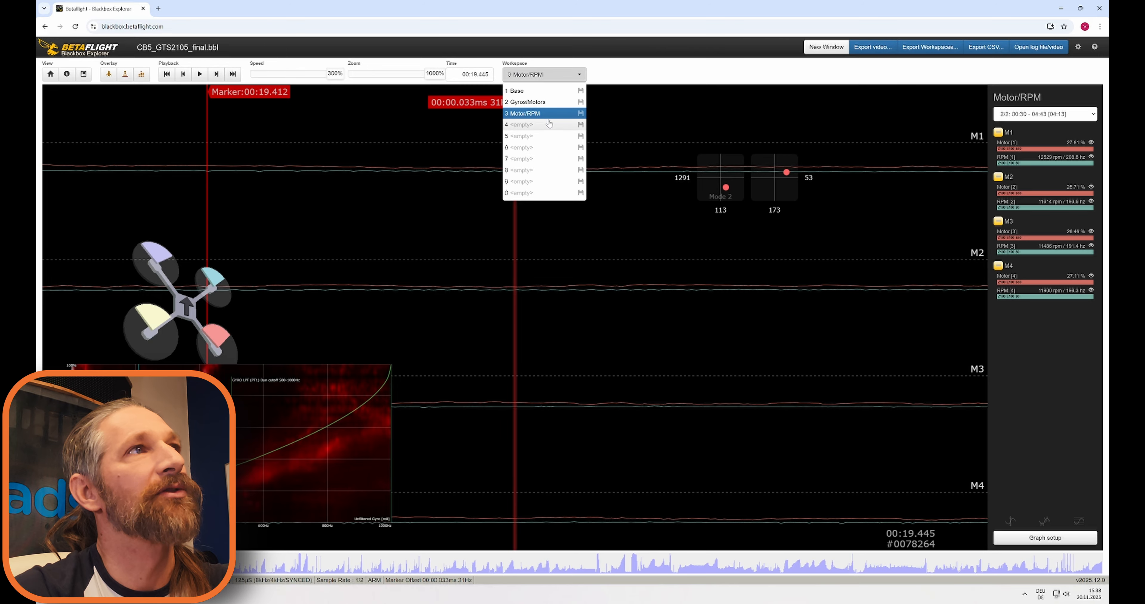
click(580, 113)
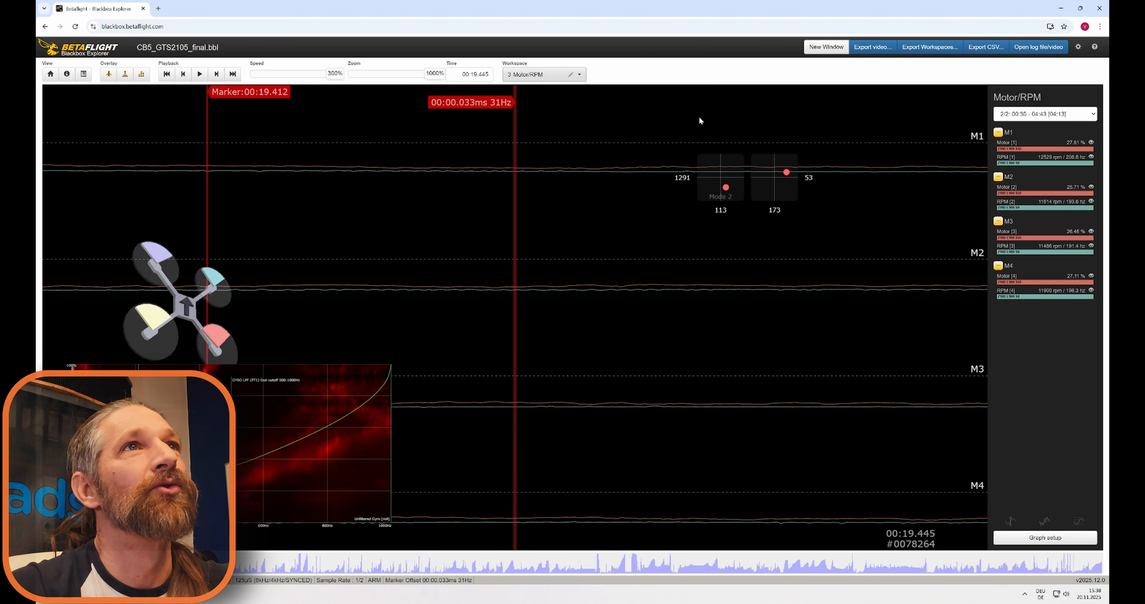
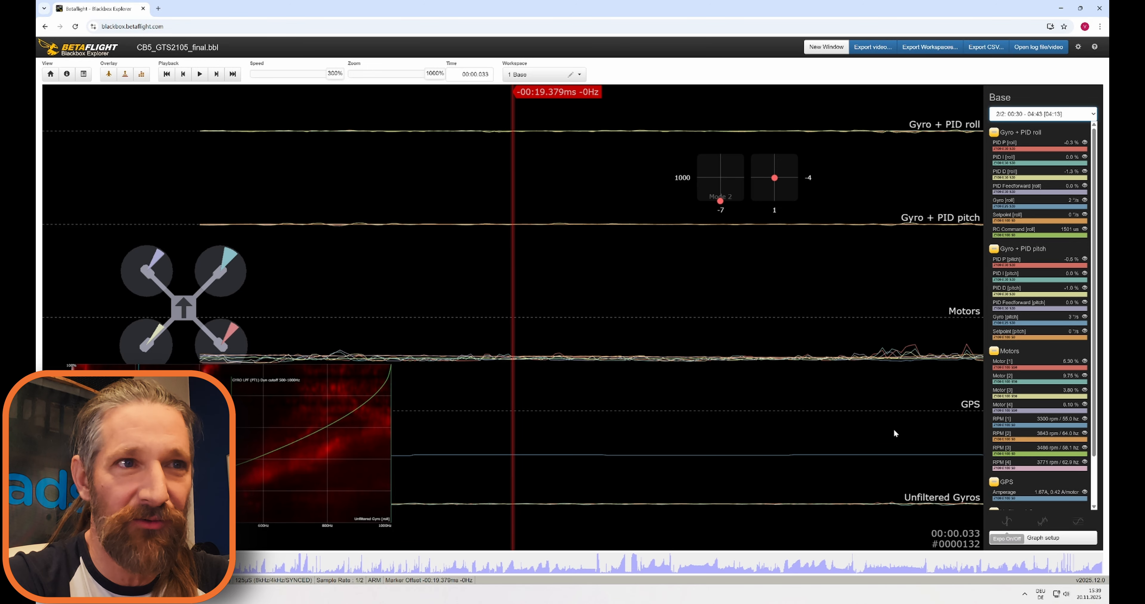
Step: Turn on expo for the graph curves, and clear the existing marker with the timeline at 00:00.085
drag(895, 430, 747, 425)
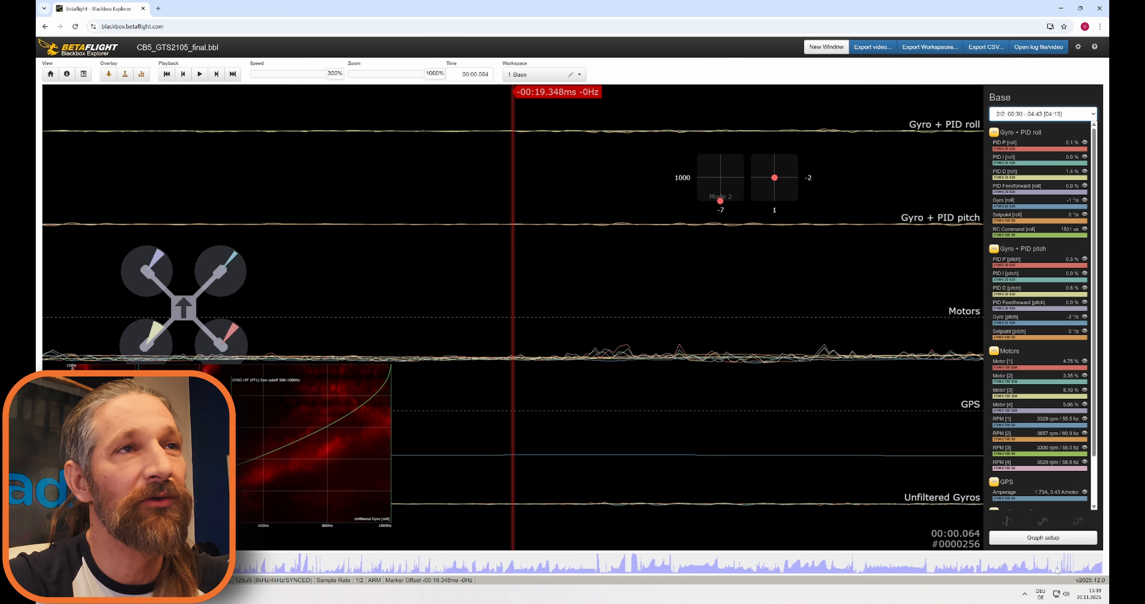
click(1007, 522)
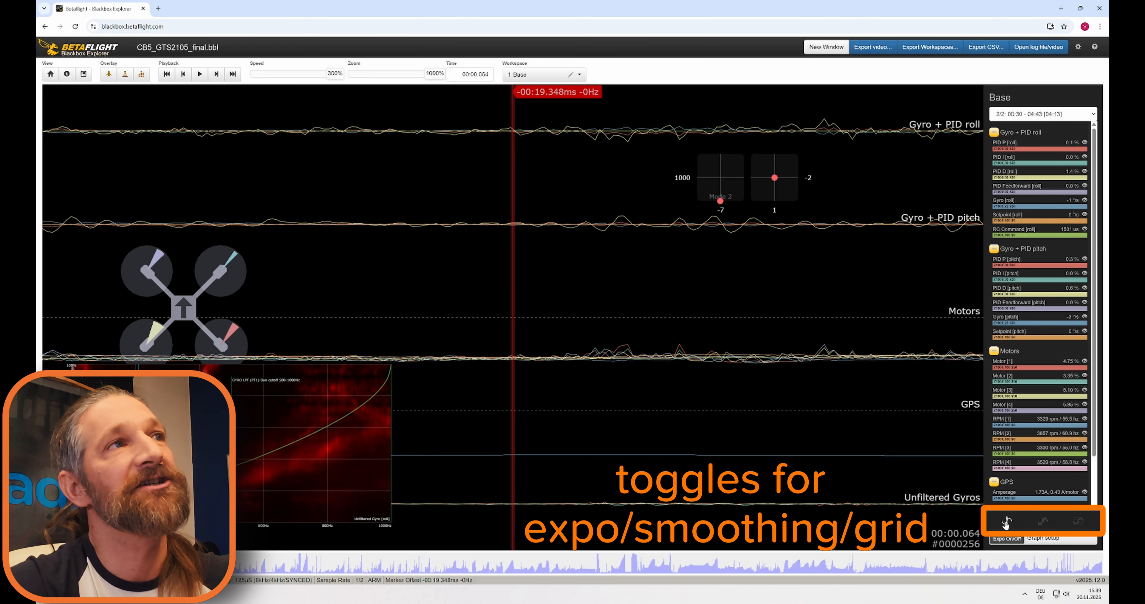
drag(946, 280, 862, 280)
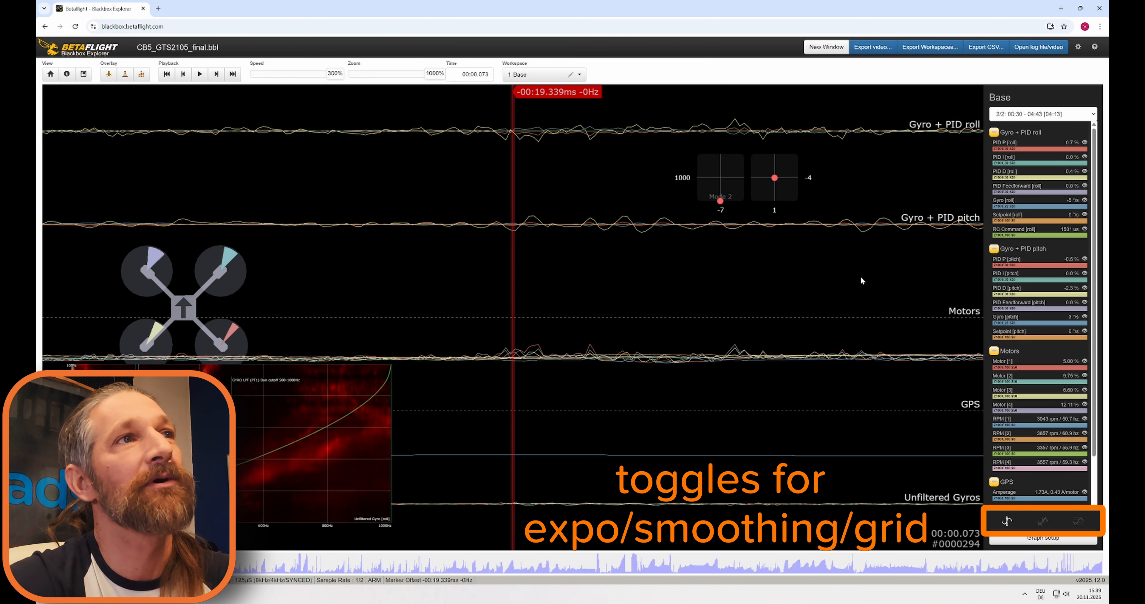
drag(737, 263, 625, 269)
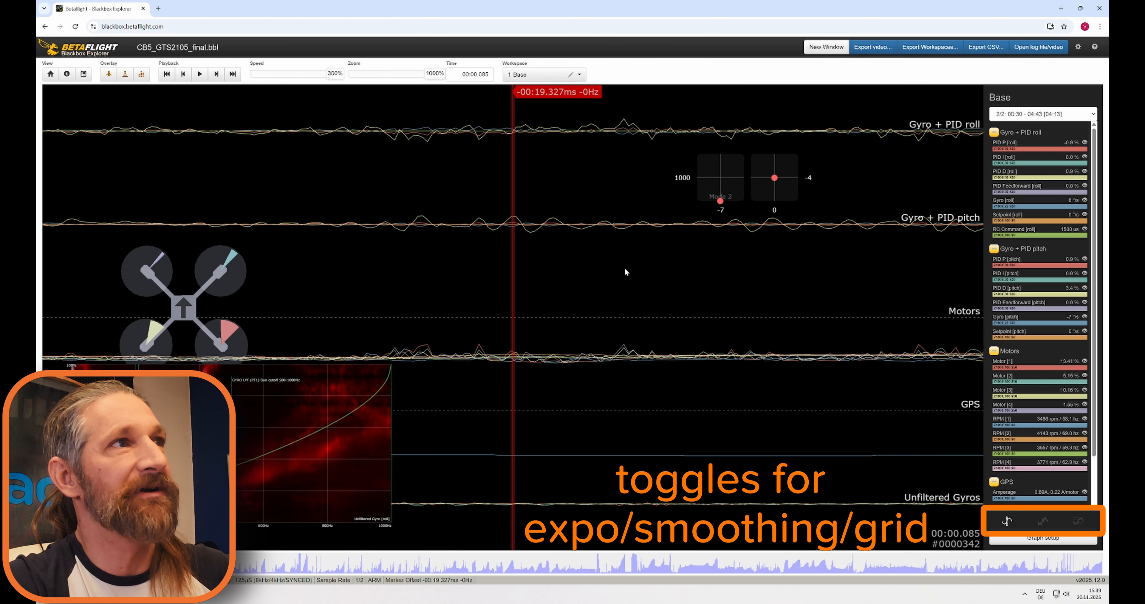
key(m)
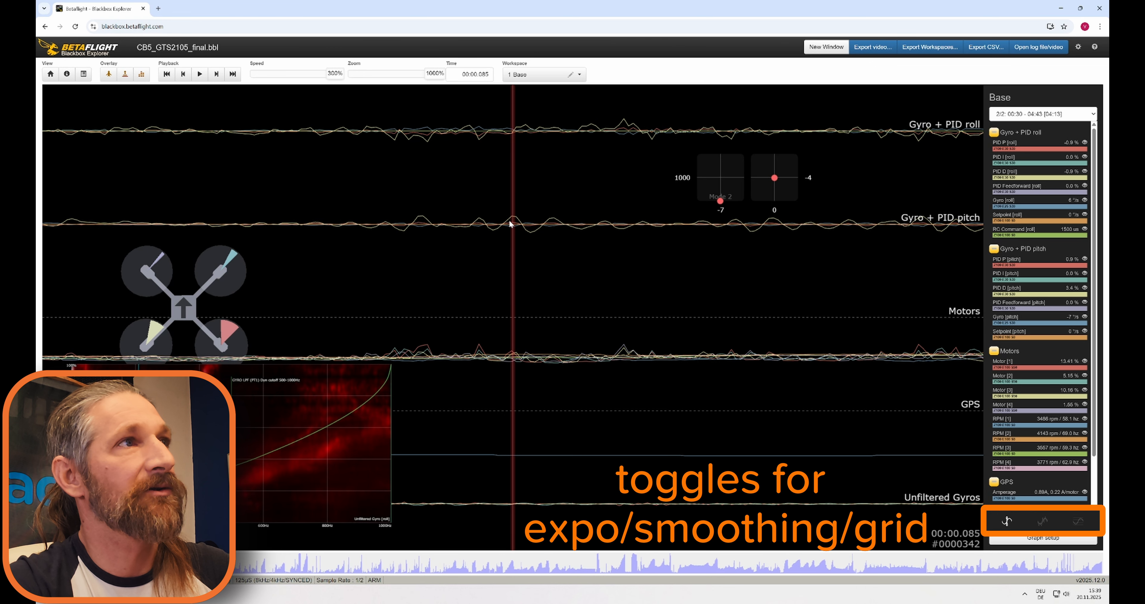
Step: Place a marker at 00:00.085 and measure the time offset and frequency from it to 00:00.089
key(m)
drag(648, 315, 609, 308)
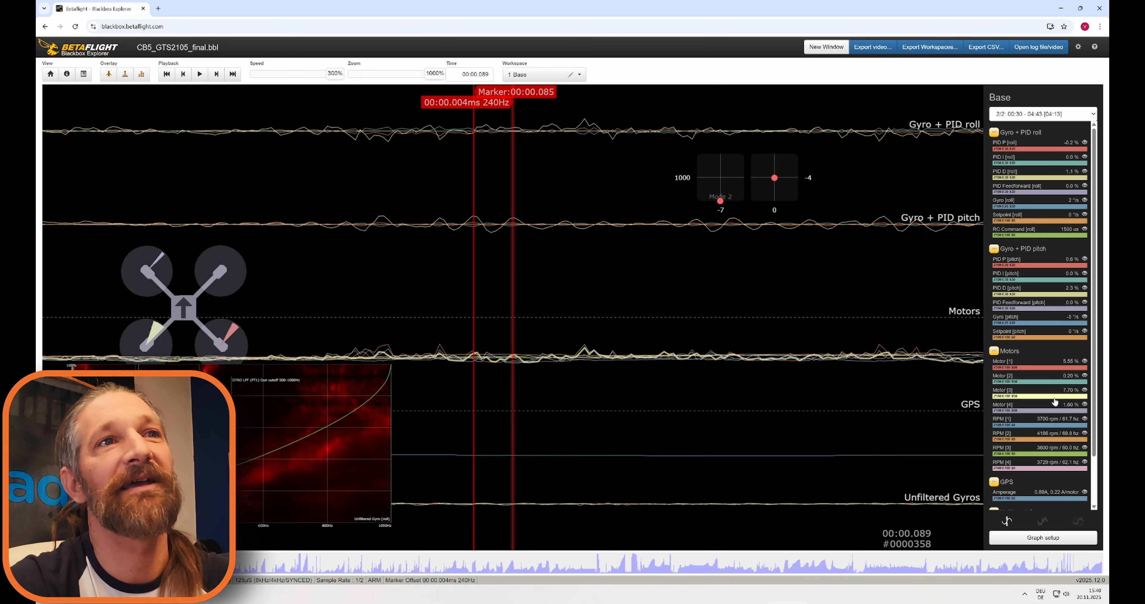
Step: Open the graph setup, review the axis labels, fields, smoothing, expo, colours and ranges of graphs 1 to 5, and close it without applying changes
scroll(1016, 555, down, 1)
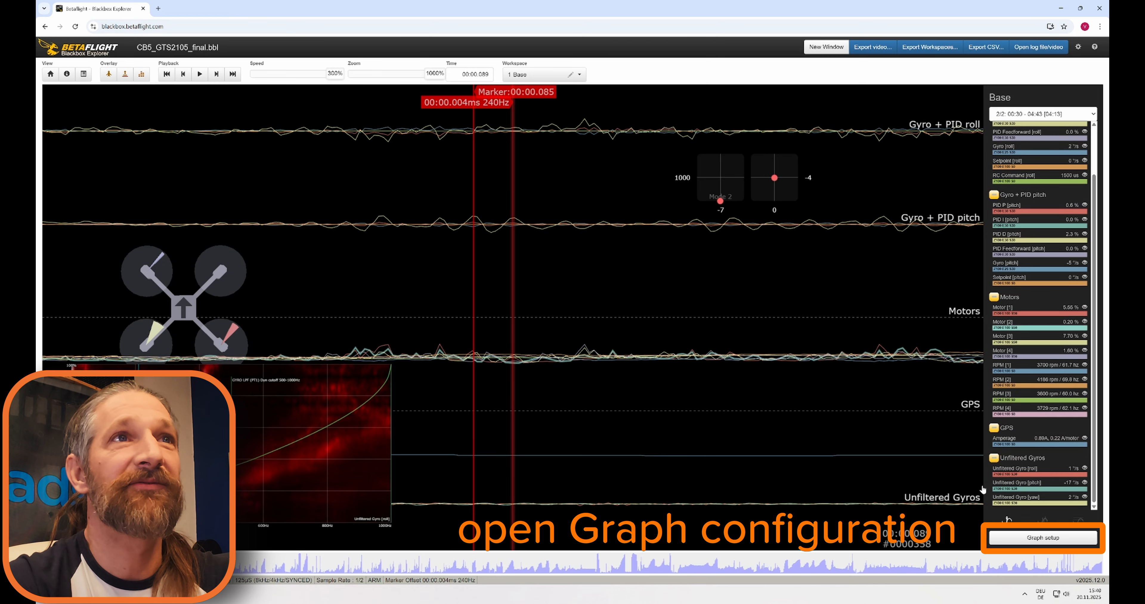
click(1018, 540)
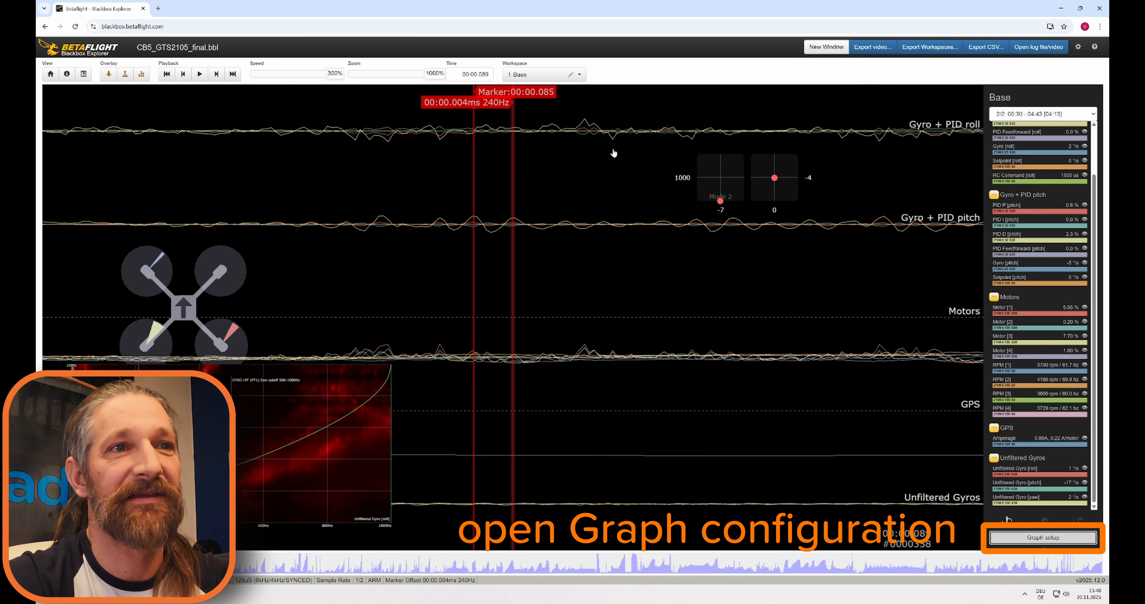
scroll(509, 159, down, 8)
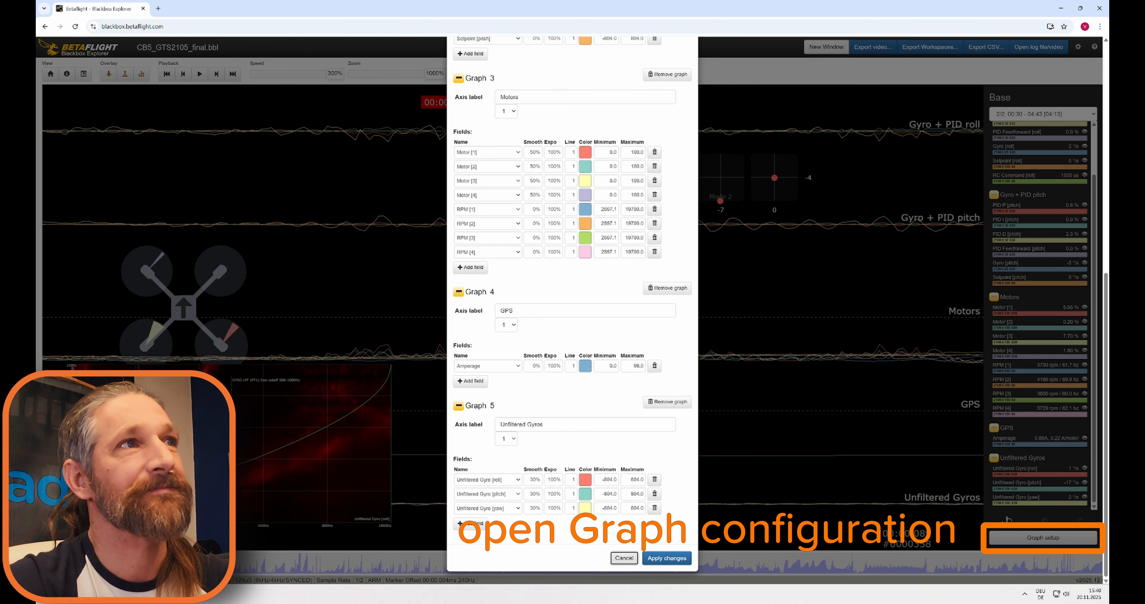
scroll(476, 147, up, 8)
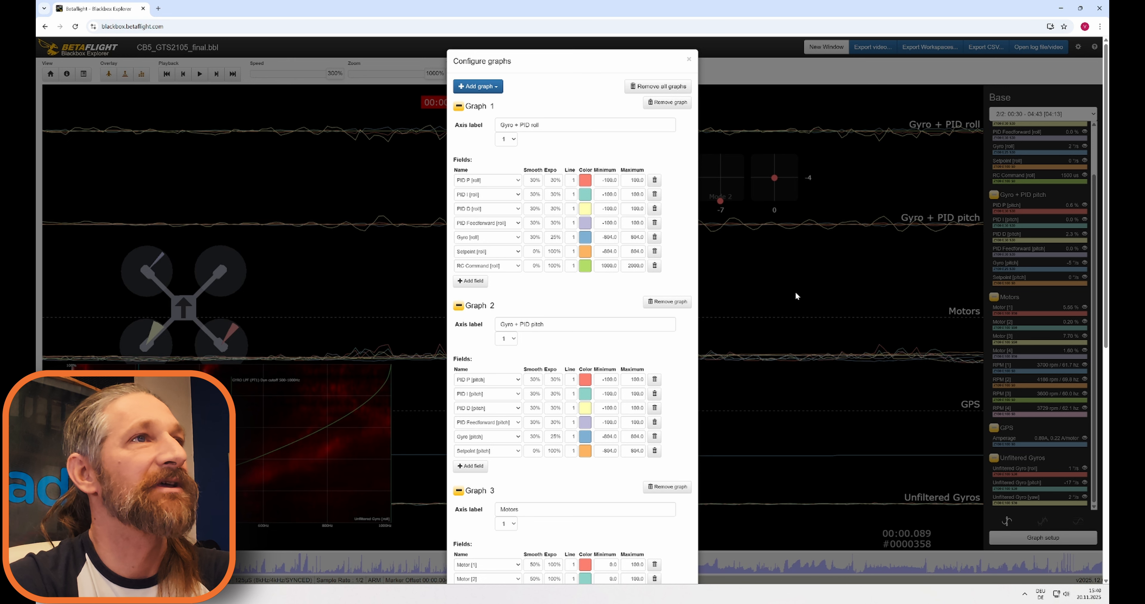
scroll(621, 466, down, 10)
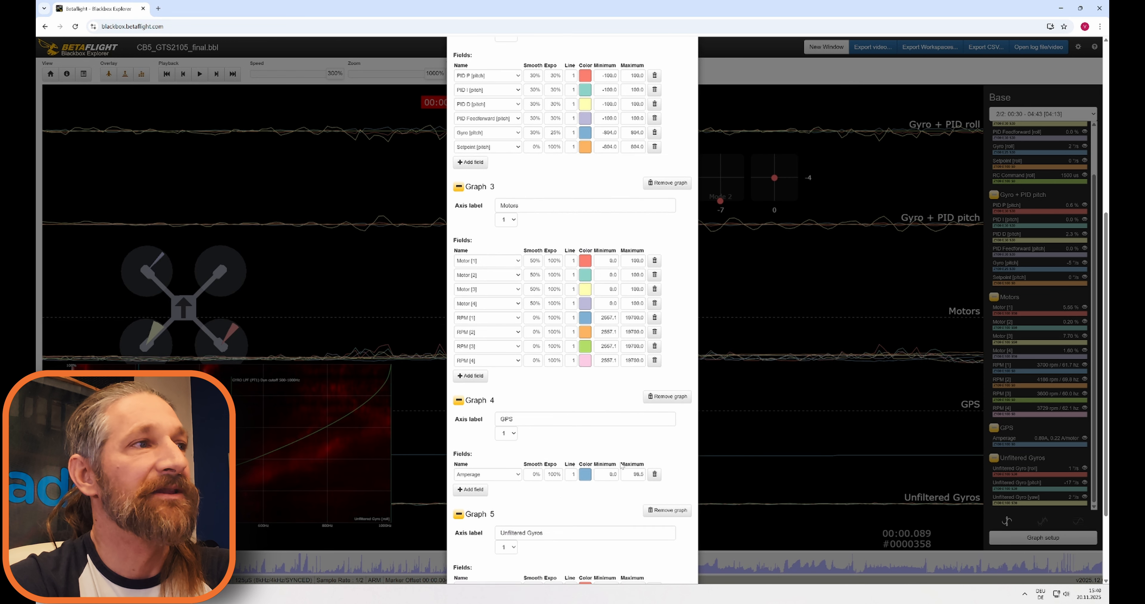
click(471, 524)
scroll(513, 530, down, 1)
click(507, 508)
scroll(510, 450, down, 5)
scroll(510, 450, up, 5)
click(591, 276)
scroll(591, 277, up, 10)
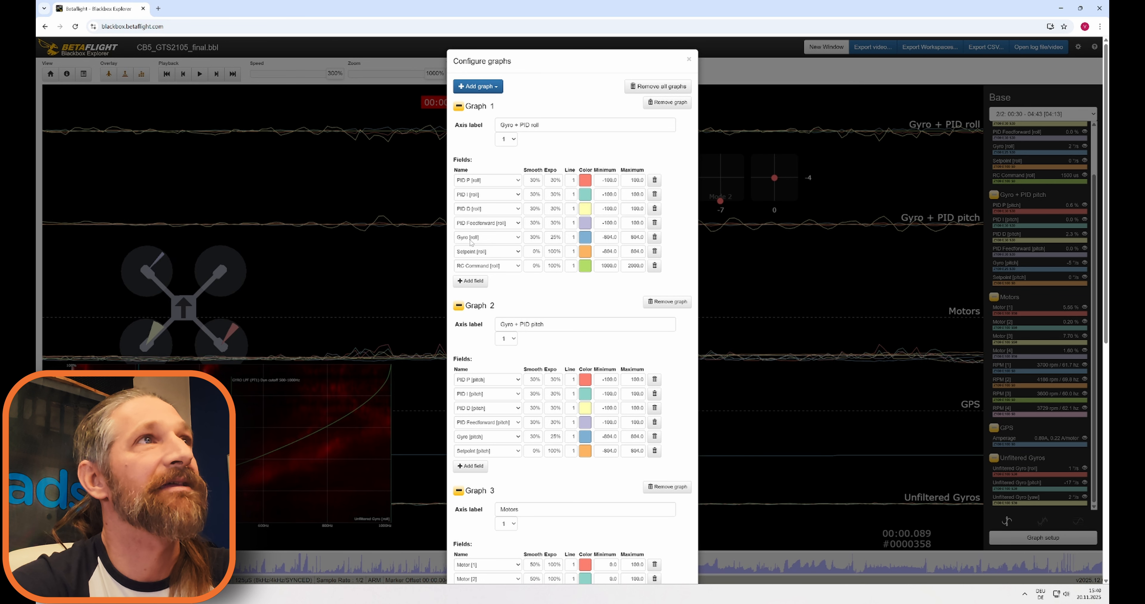
click(688, 61)
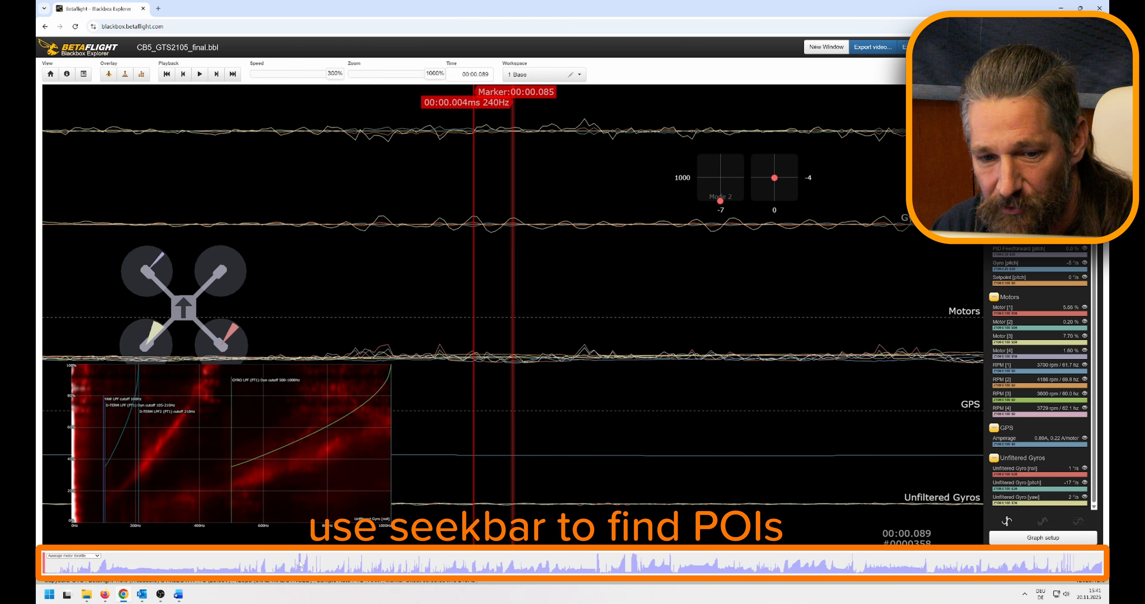
Step: Inspect the throttle peaks at 01:01.232 and 02:12.680 with the graph zoom at 100%, and settle the timeline at 01:00.740
click(301, 565)
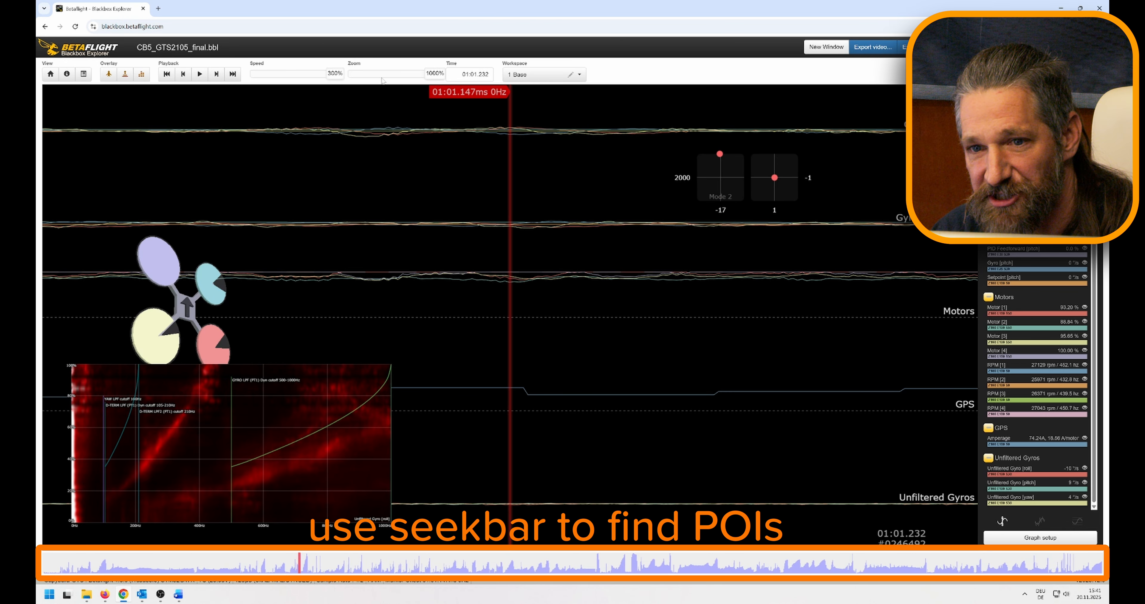
drag(421, 73, 391, 74)
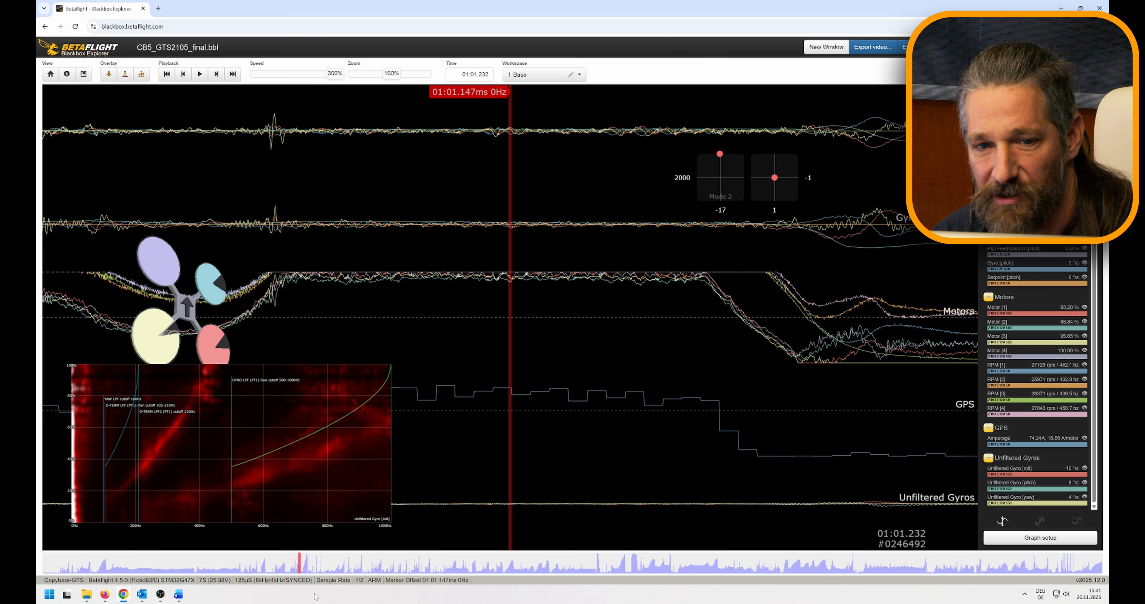
click(598, 564)
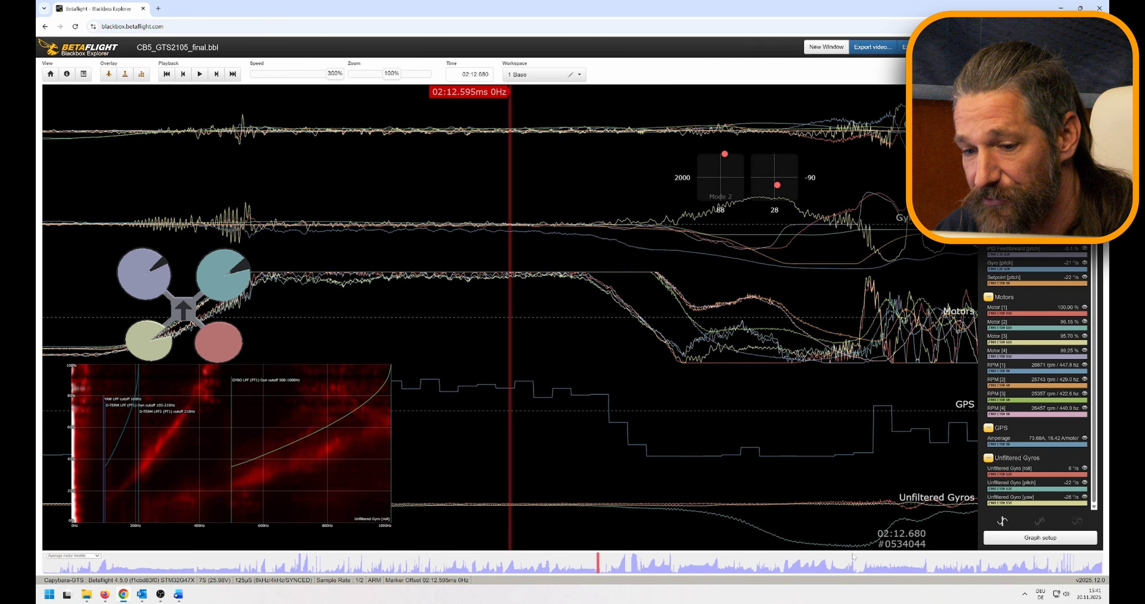
click(301, 564)
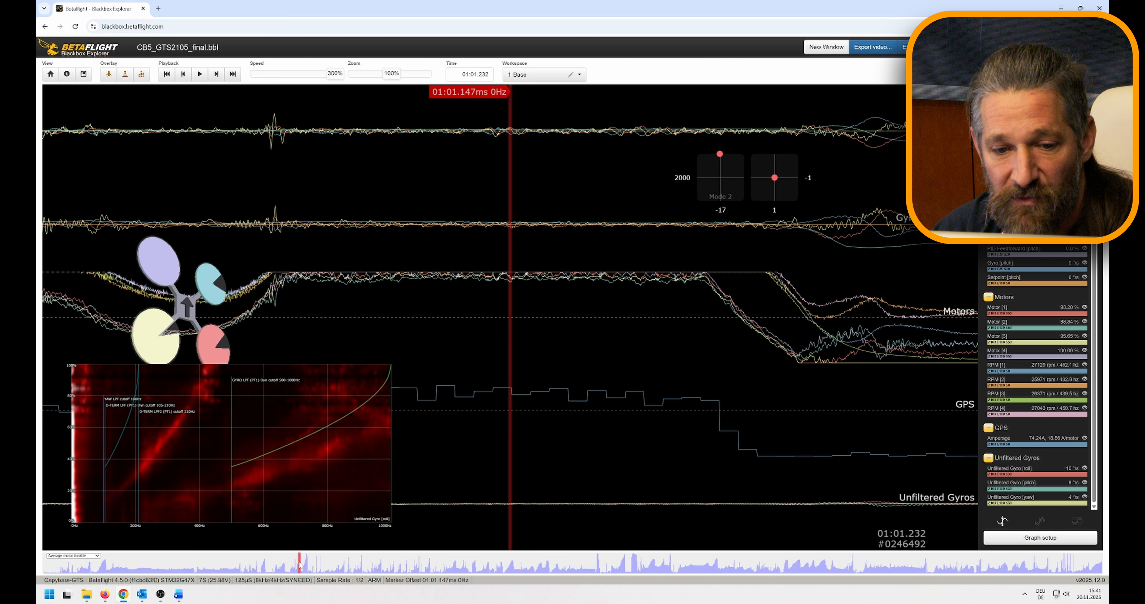
drag(569, 370, 678, 417)
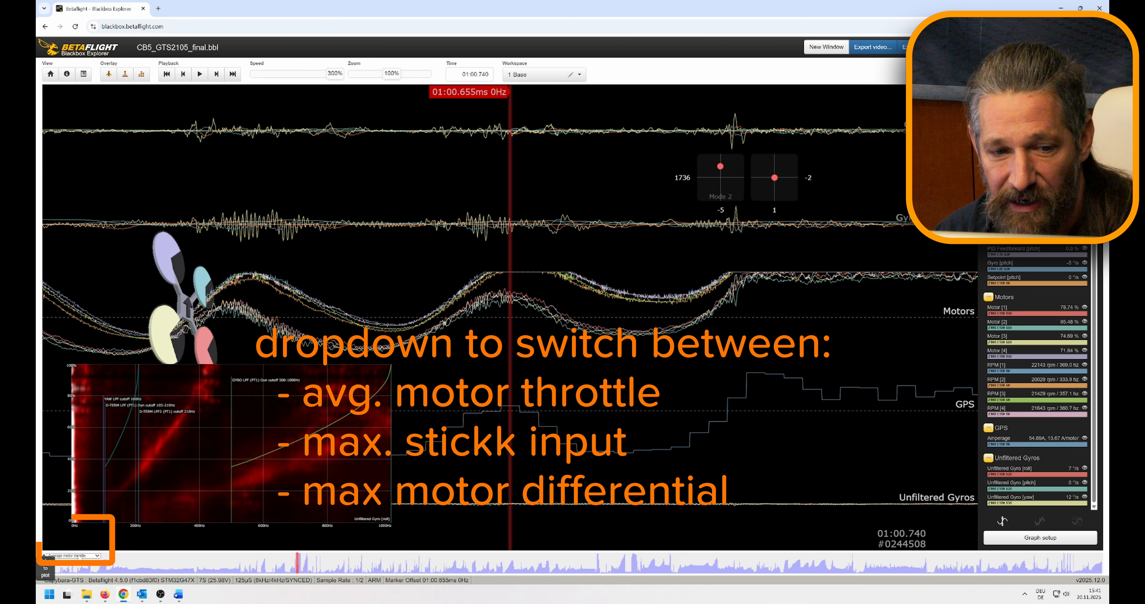
Step: Plot maximum stick input along the seek bar and inspect the strong stick input around 01:24.513, moving back to 01:23.972
click(73, 556)
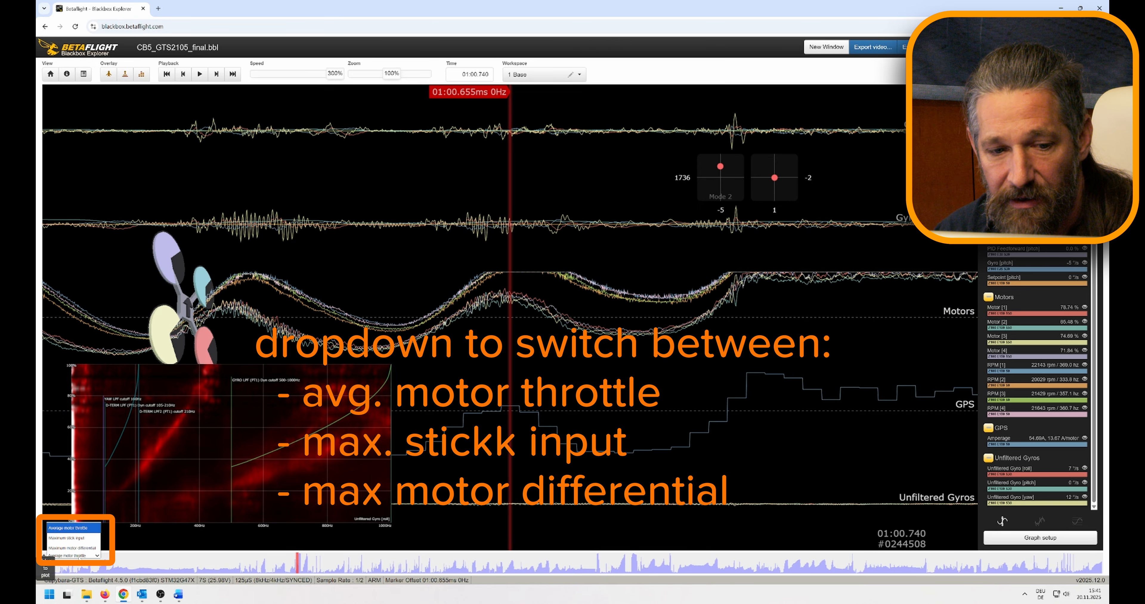
click(70, 538)
click(397, 564)
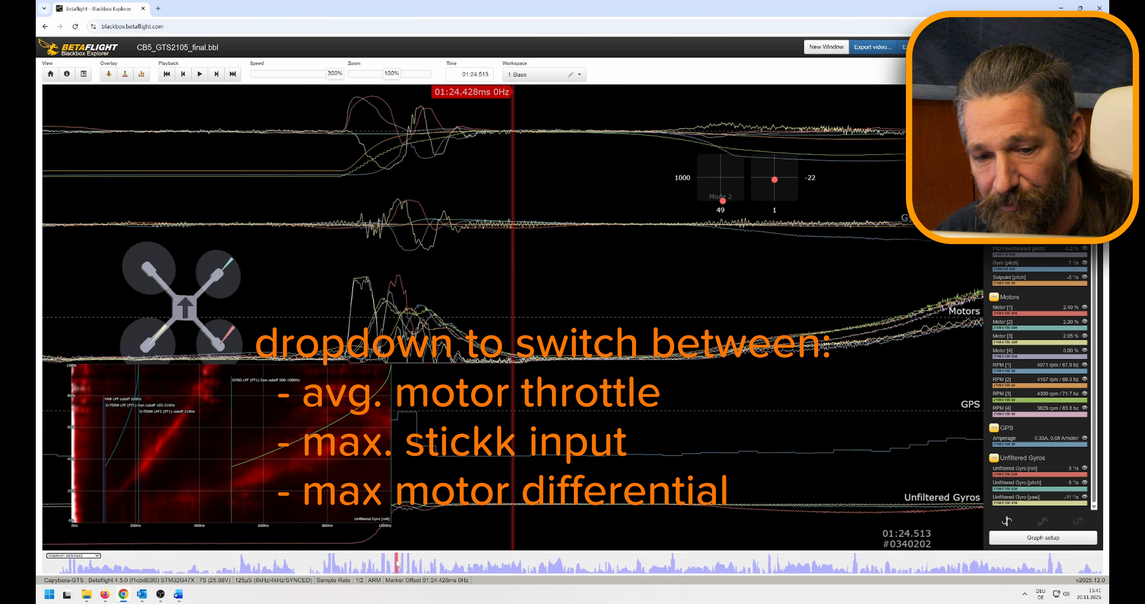
drag(385, 271, 669, 243)
drag(553, 258, 747, 288)
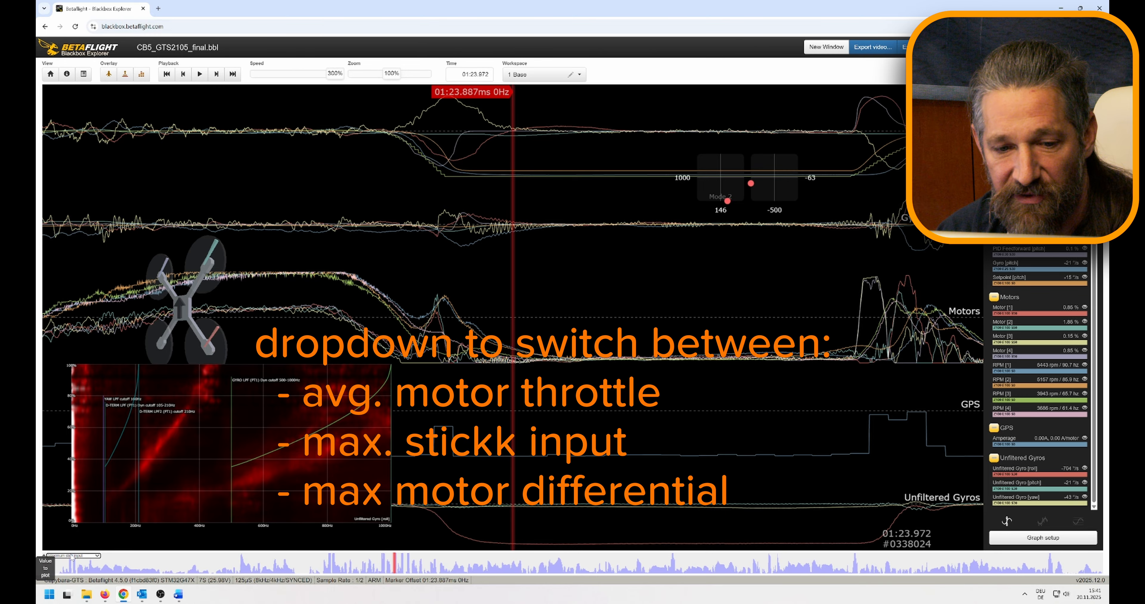
Step: Plot maximum motor differential along the seek bar and seek through its peaks to 02:14.556
click(75, 556)
click(81, 550)
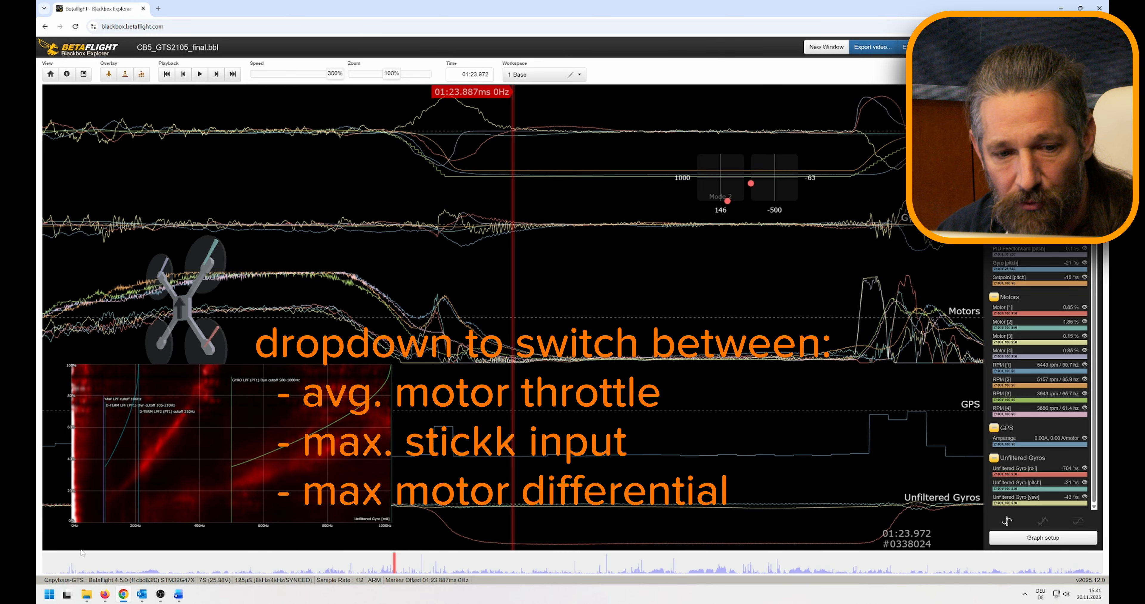
click(424, 566)
drag(425, 563, 420, 563)
drag(779, 336, 700, 345)
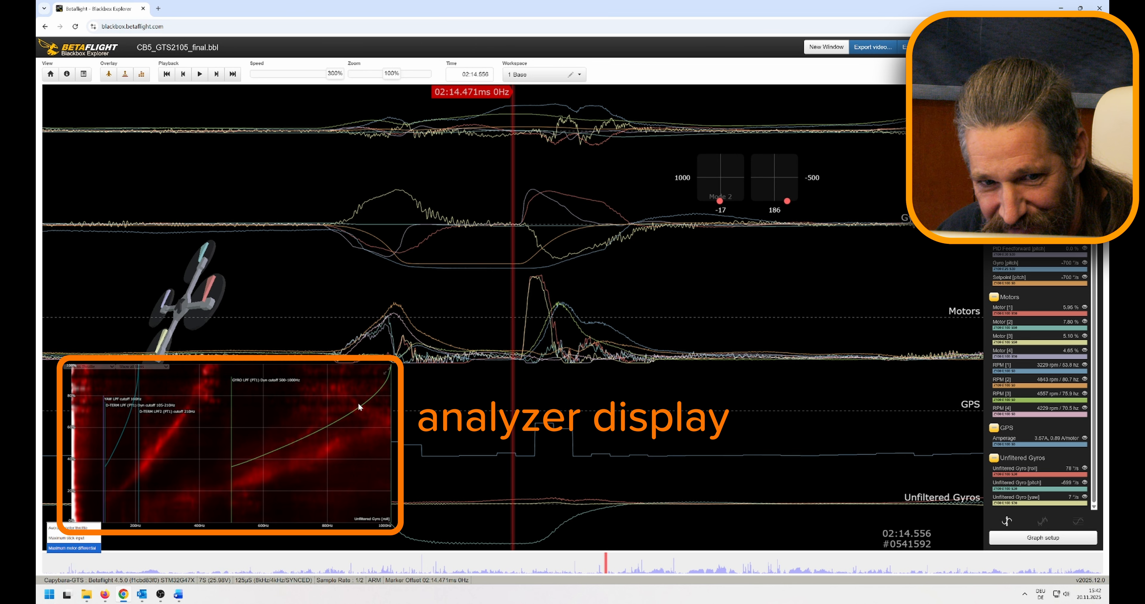
Step: Enlarge the analyzer display to fill the graph area and show the Unfiltered Gyro [roll] spectrum as a Frequency plot
click(386, 371)
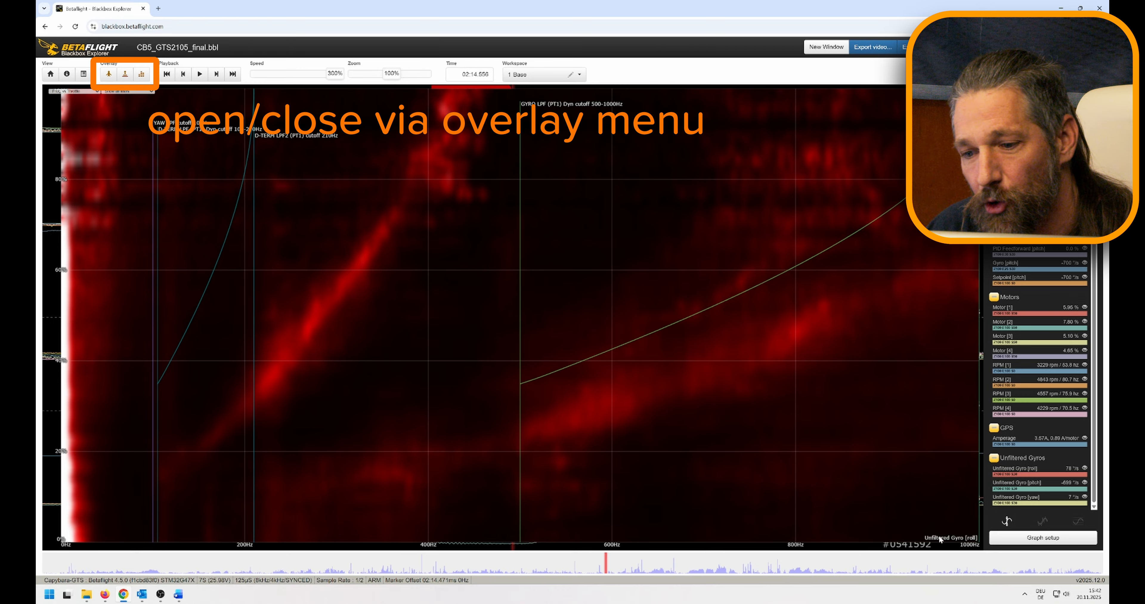
click(88, 91)
click(62, 99)
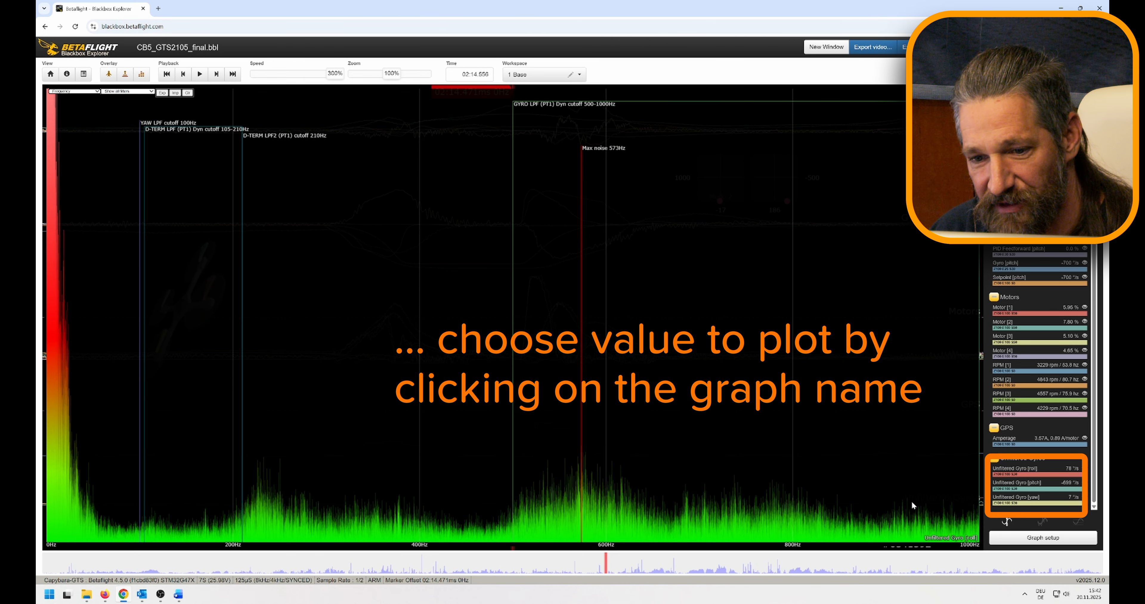
Step: Compare the analyzer's Freq. vs Throttle and Freq. vs RPM plots, returning to Freq. vs Throttle
click(71, 92)
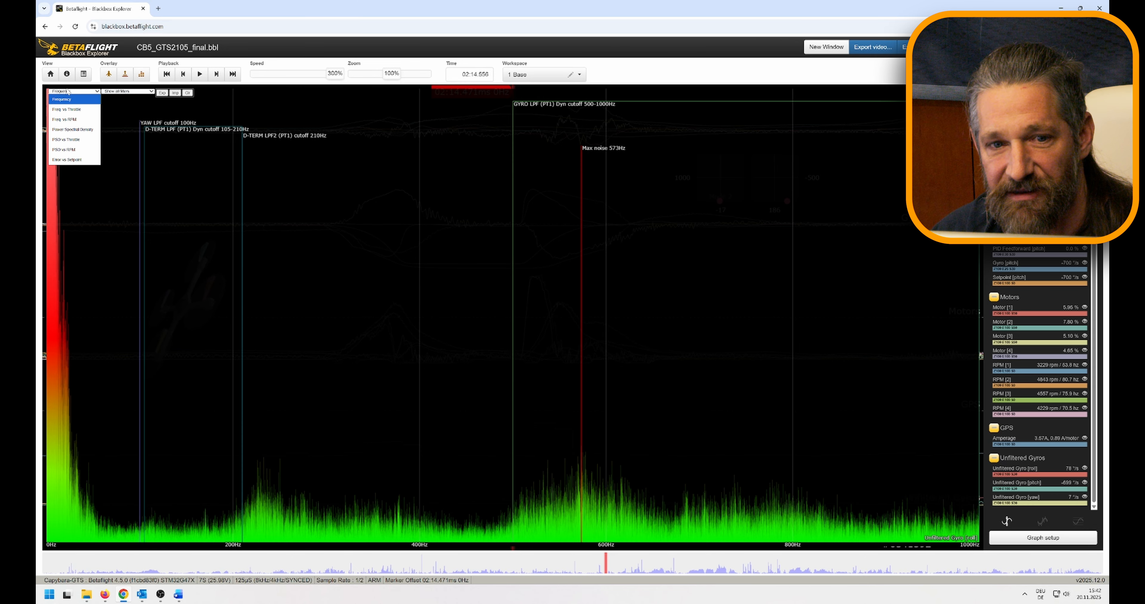
click(67, 109)
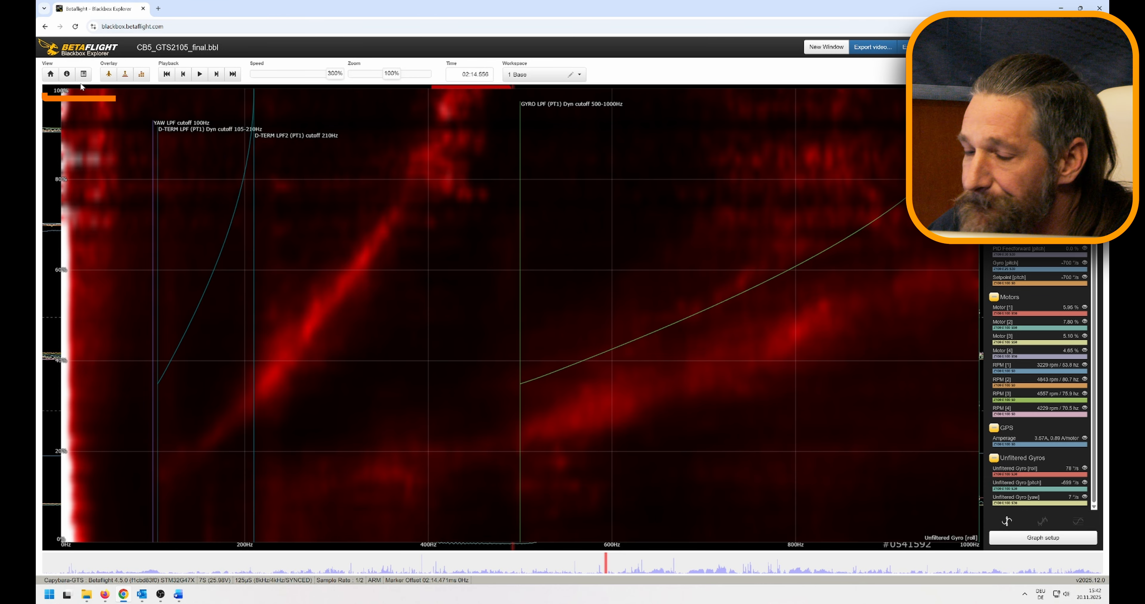
click(73, 91)
click(83, 119)
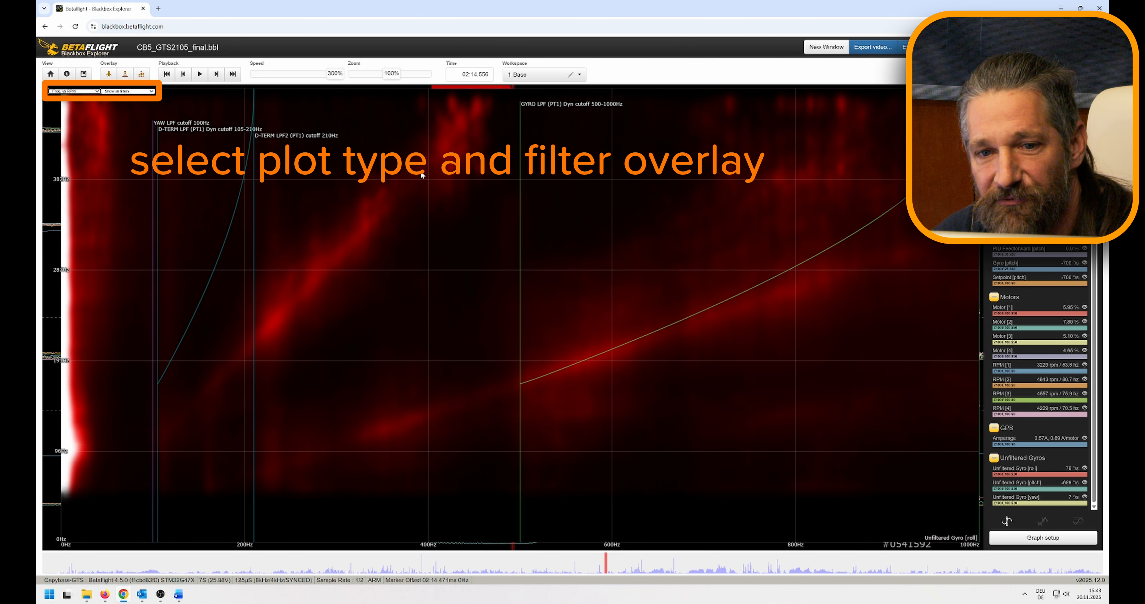
click(73, 90)
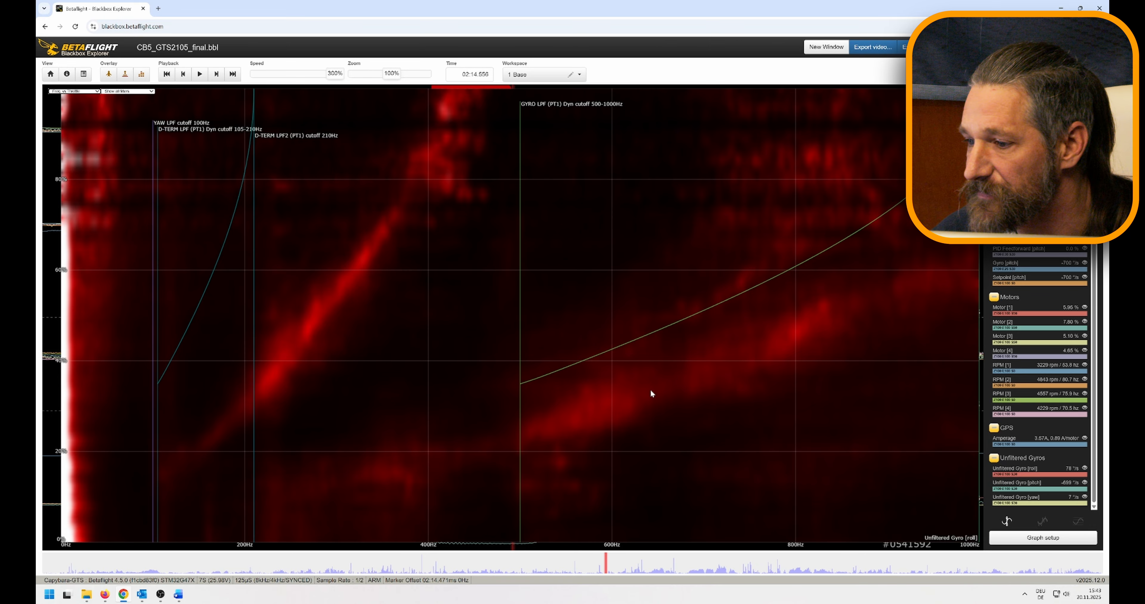
Step: View the analyzer's Power Spectral Density plot, followed by its PSD vs Throttle plot
click(74, 91)
click(71, 118)
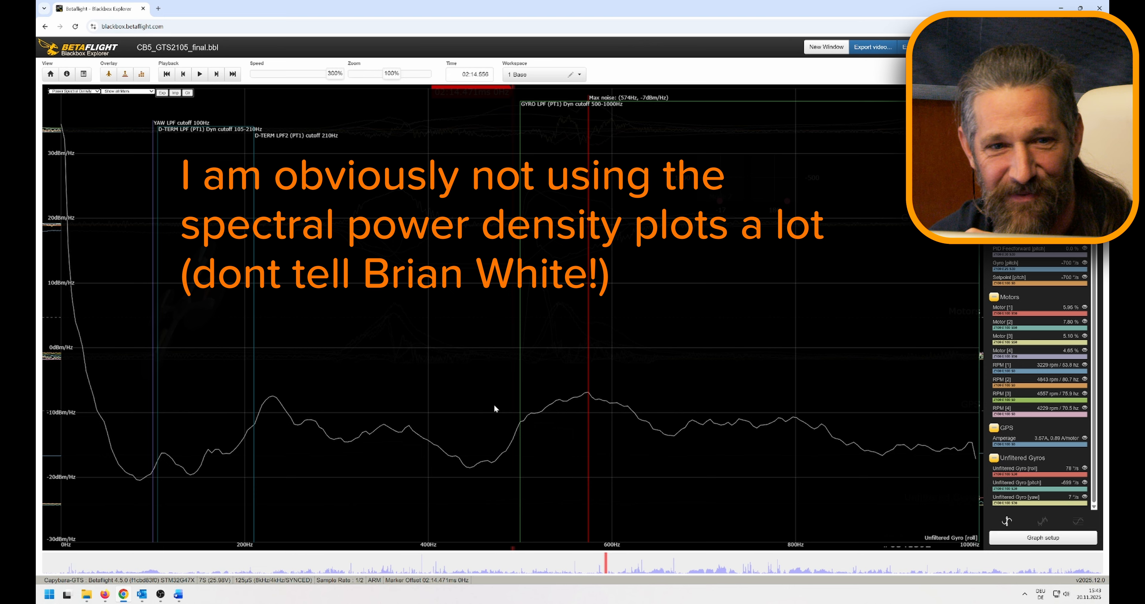
click(74, 91)
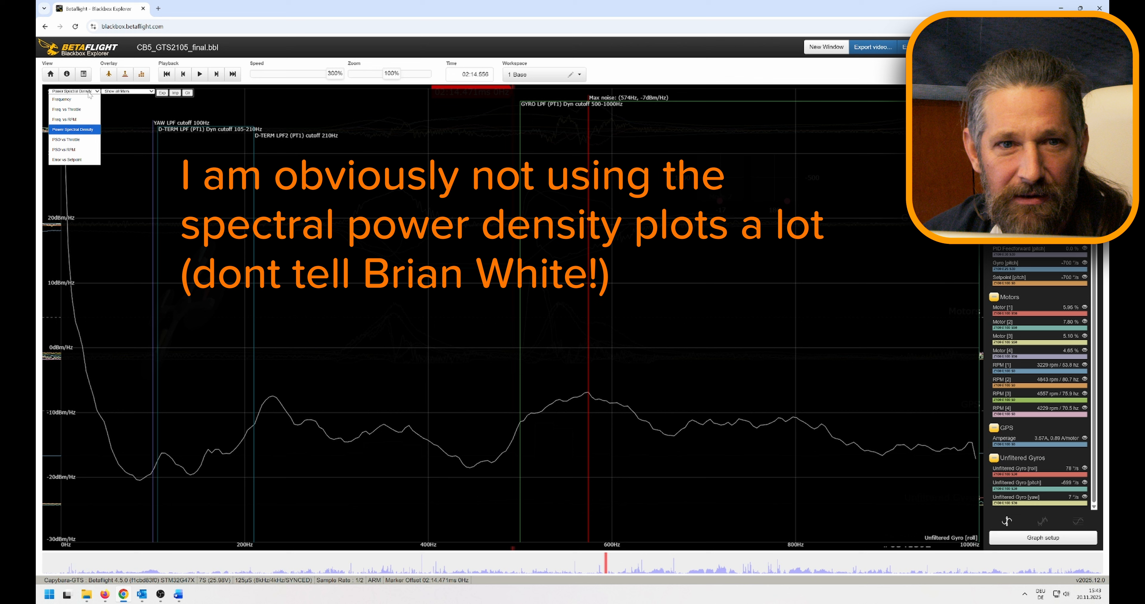
click(79, 139)
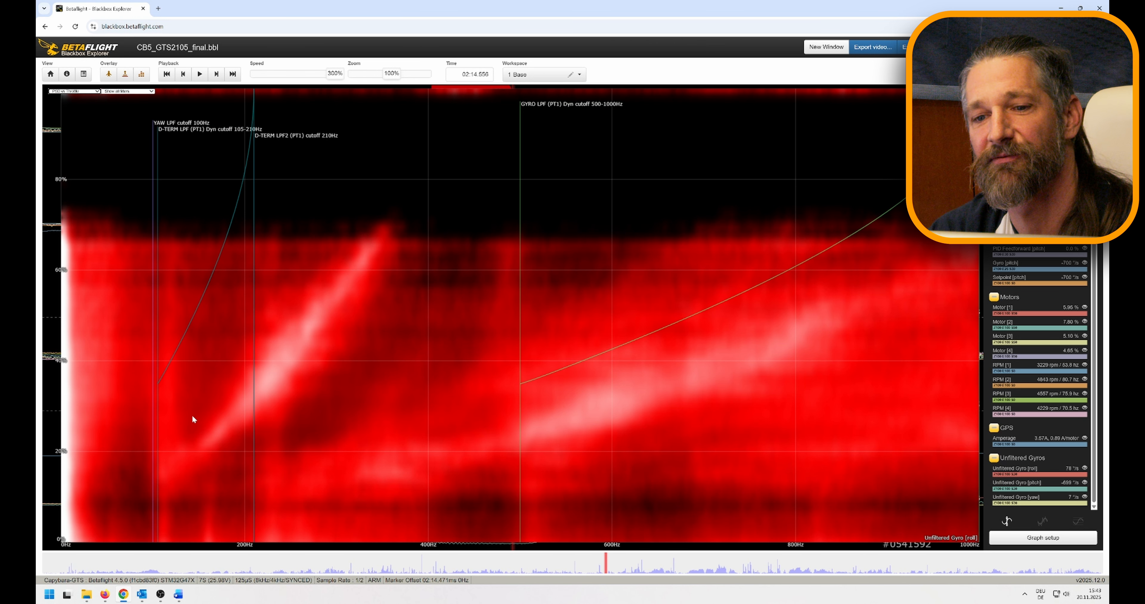
Step: Switch the analyzer to the Frequency plot and back to Freq. vs Throttle
click(78, 91)
click(73, 98)
click(73, 92)
click(90, 110)
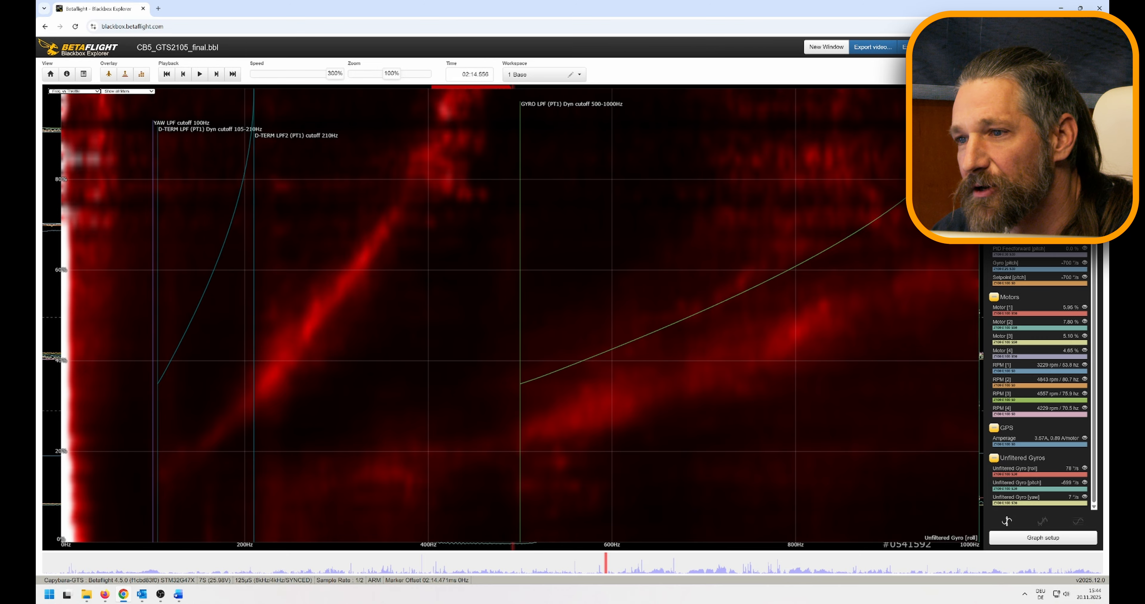
Step: Magnify the analyzer's frequency axis, reset it to the full 1000 Hz range, and read exact frequencies on the noise plot with the crosshair
click(941, 95)
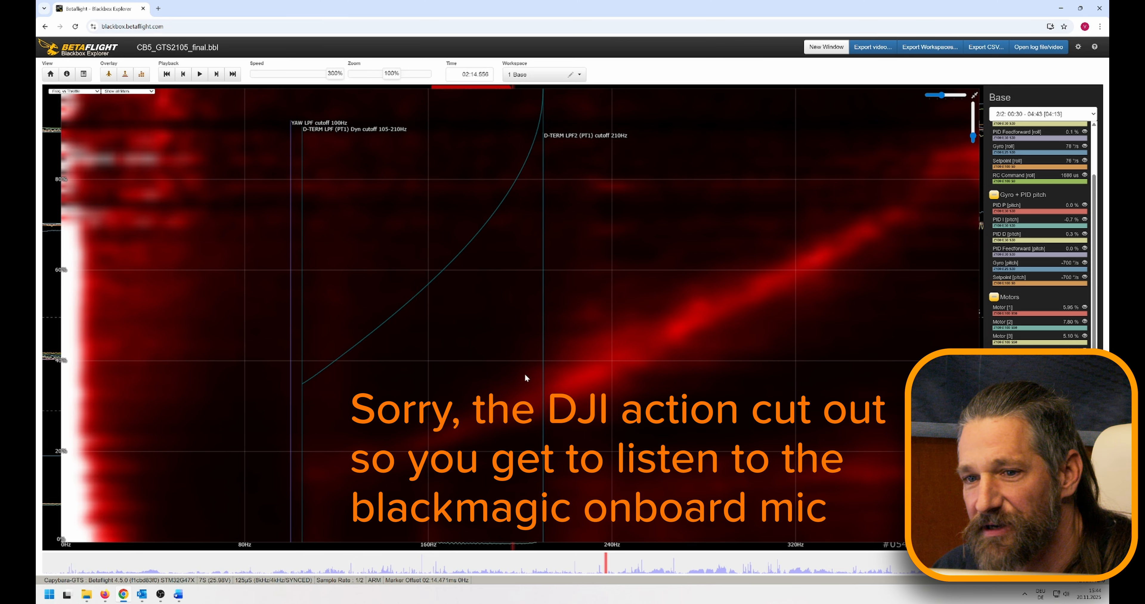
double_click(943, 96)
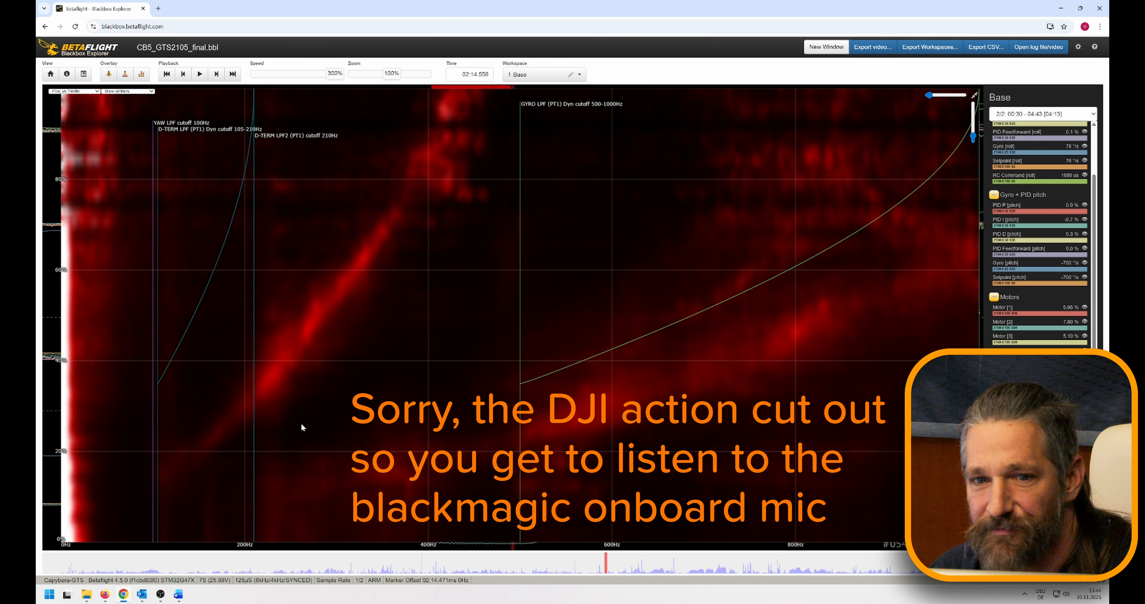
key(shift)
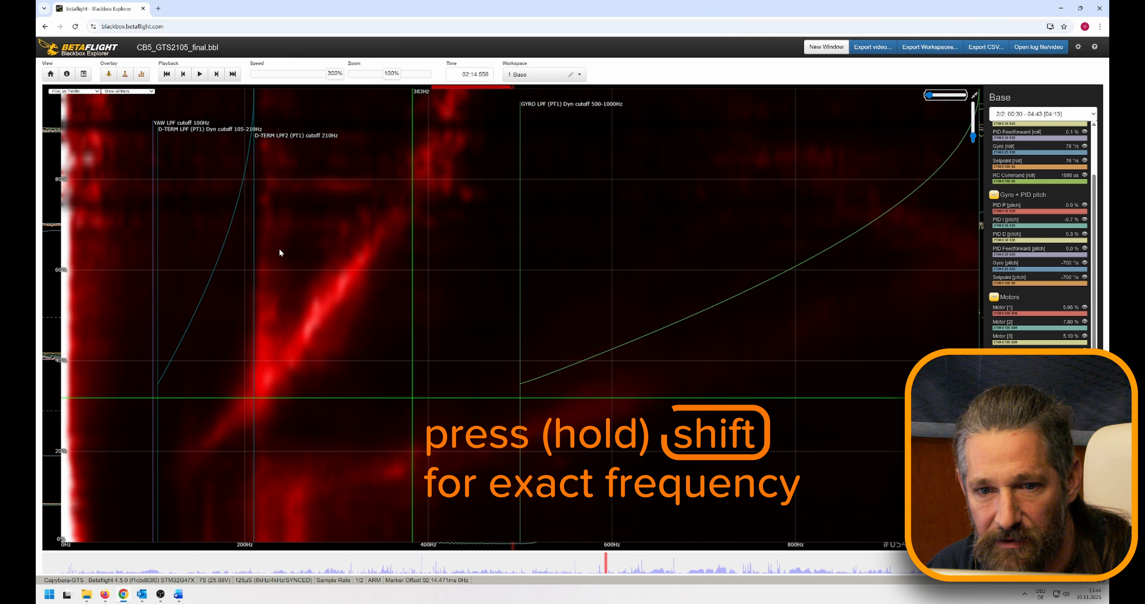
key(shift)
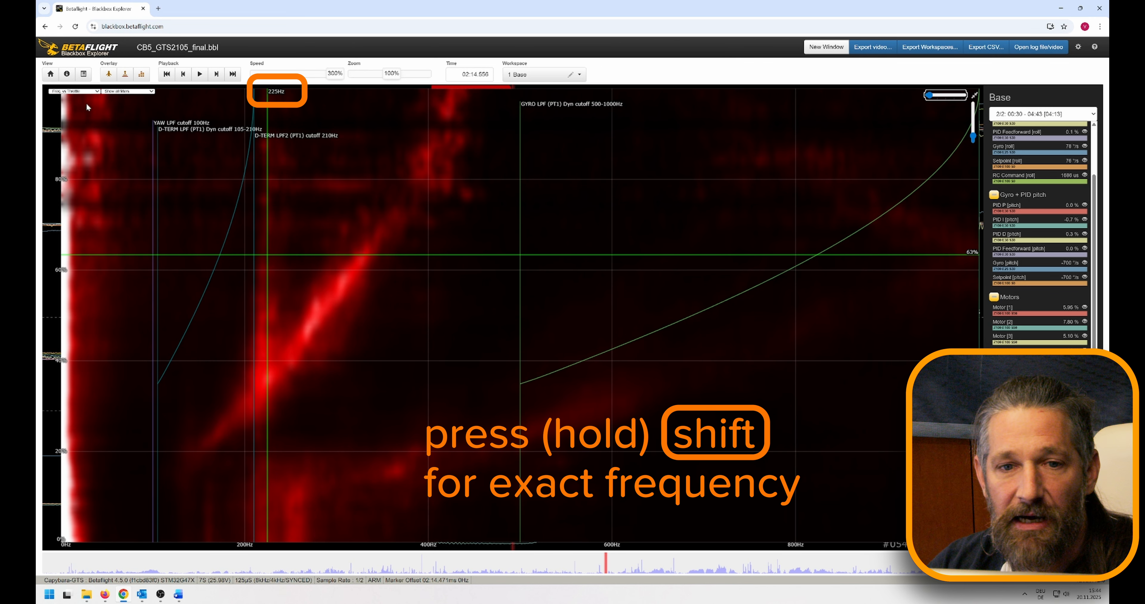
Step: Switch the analyzer to the Error vs Setpoint plot and examine it at the minimum horizontal zoom
click(76, 91)
click(89, 159)
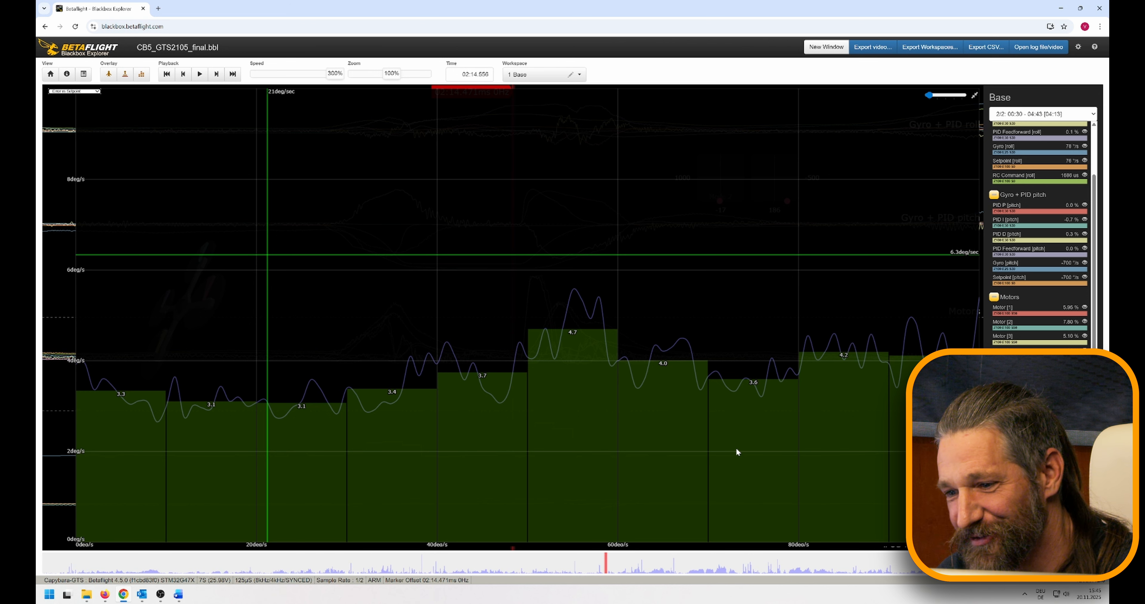
mouse_move(929, 95)
mouse_down()
mouse_move(958, 95)
mouse_move(909, 99)
mouse_move(946, 98)
mouse_move(930, 99)
mouse_up()
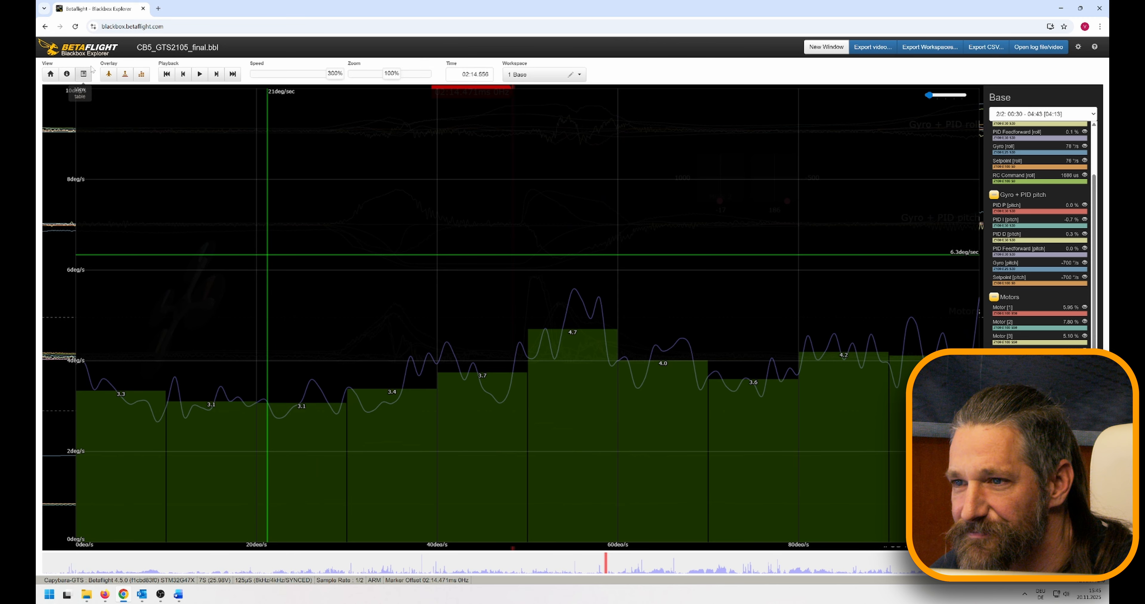
Step: Switch the analyzer to the Freq. vs Throttle plot, try its gain control for spotting resonances, and return the plot to its small overlay size
click(81, 91)
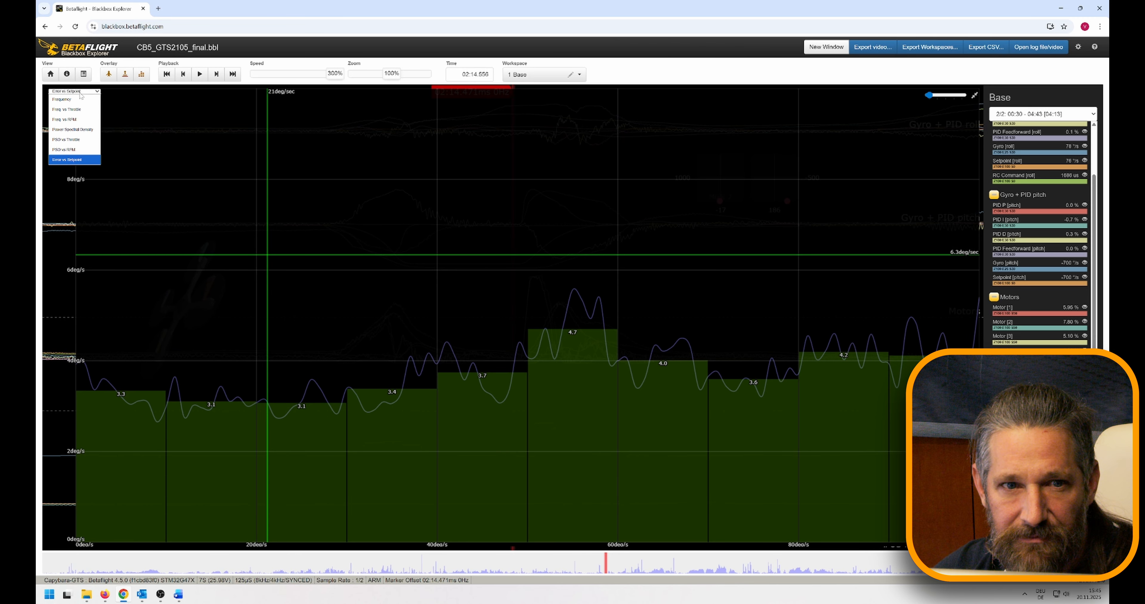
click(67, 109)
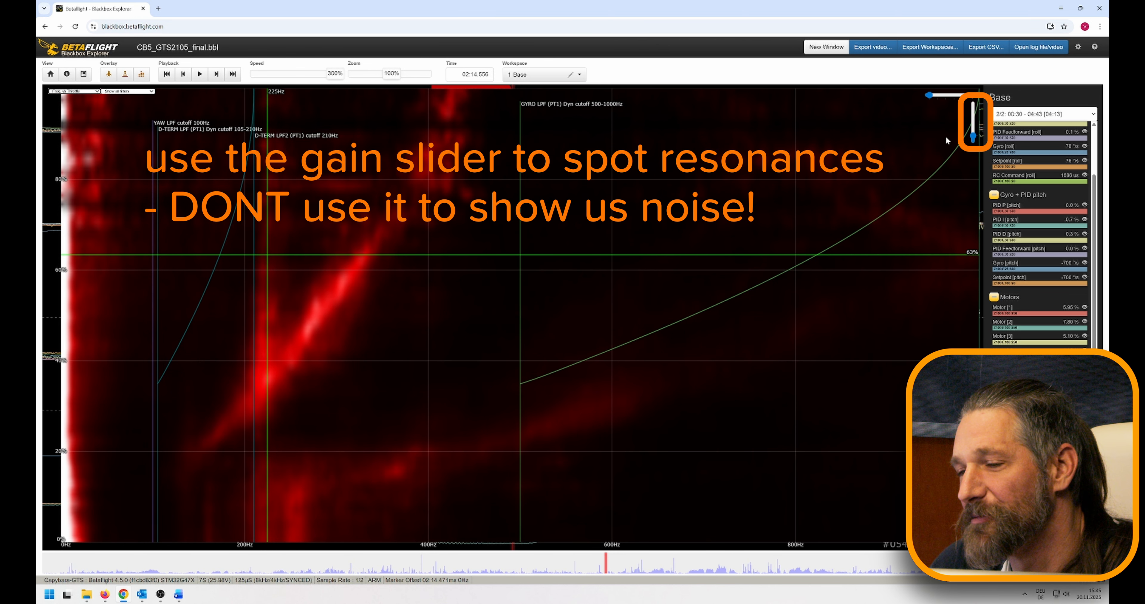
mouse_move(973, 135)
mouse_down()
mouse_move(974, 115)
mouse_move(974, 138)
mouse_up()
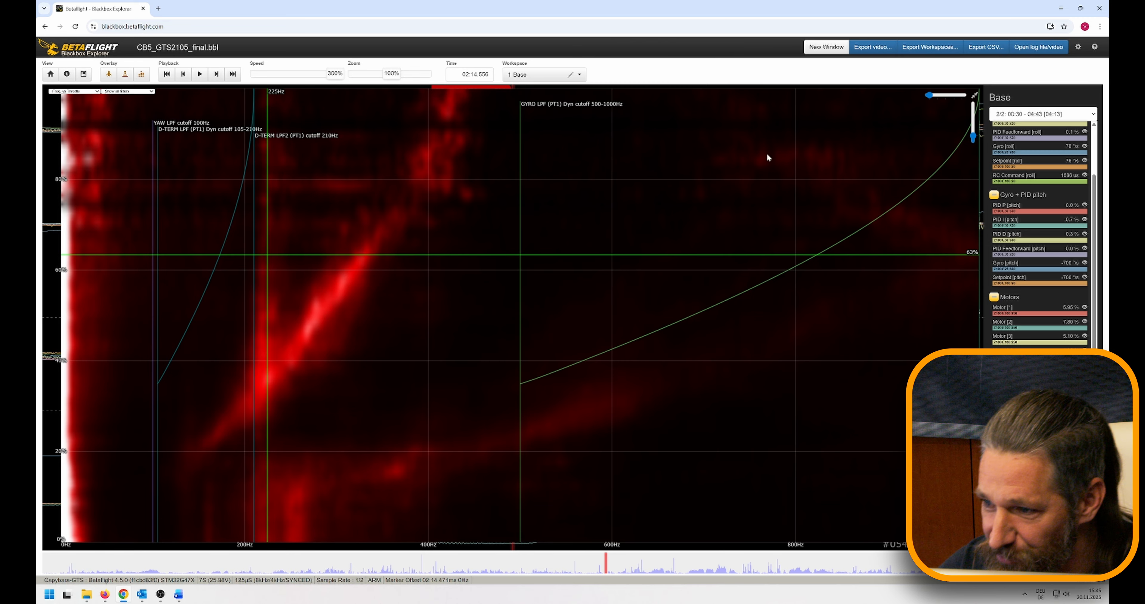
click(974, 95)
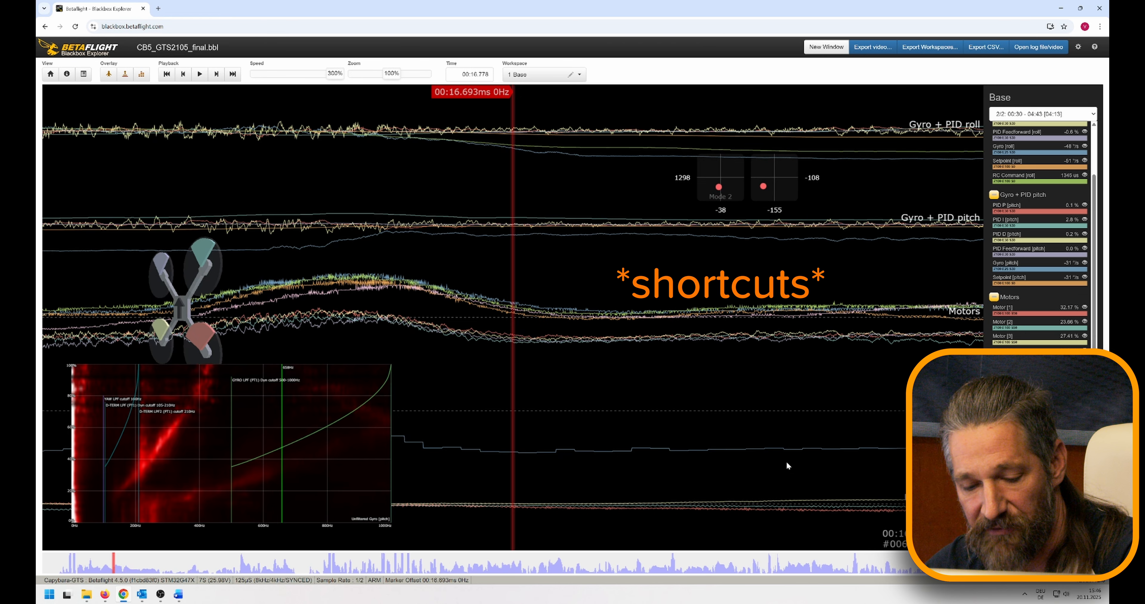
Step: Limit the analysed section of the log with an in point at 00:16.778 and an out point at 01:01.634
key(i)
drag(814, 408, 77, 374)
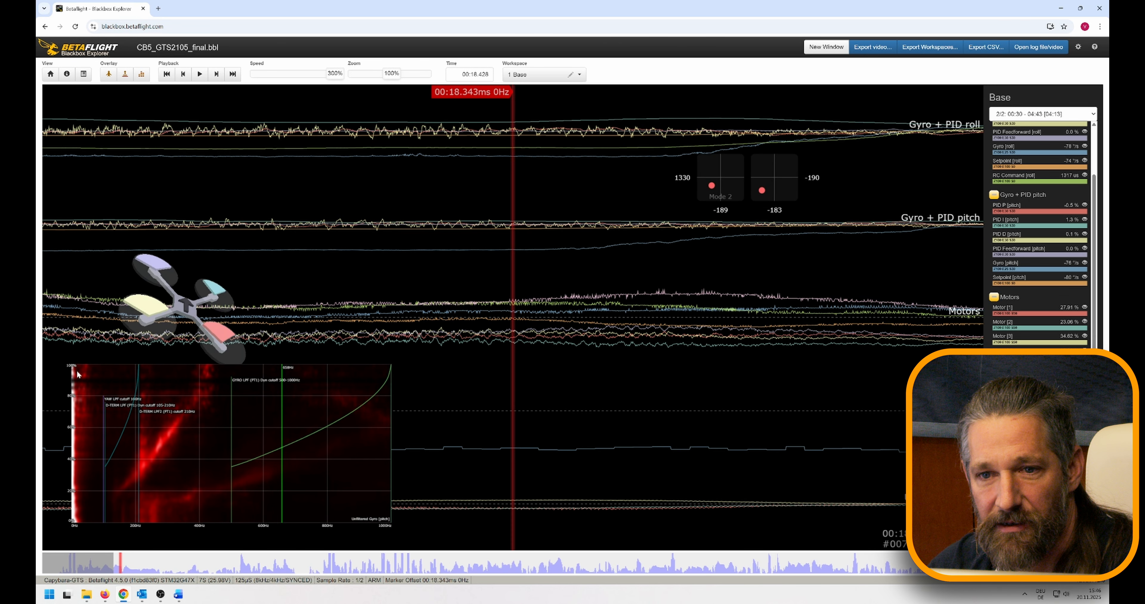
click(301, 563)
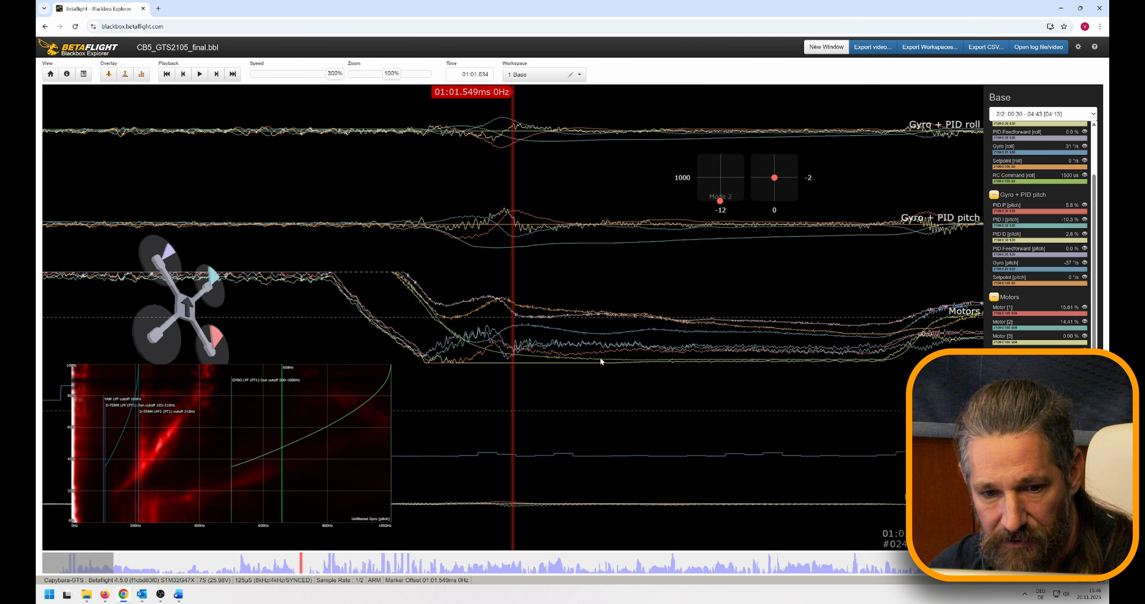
key(o)
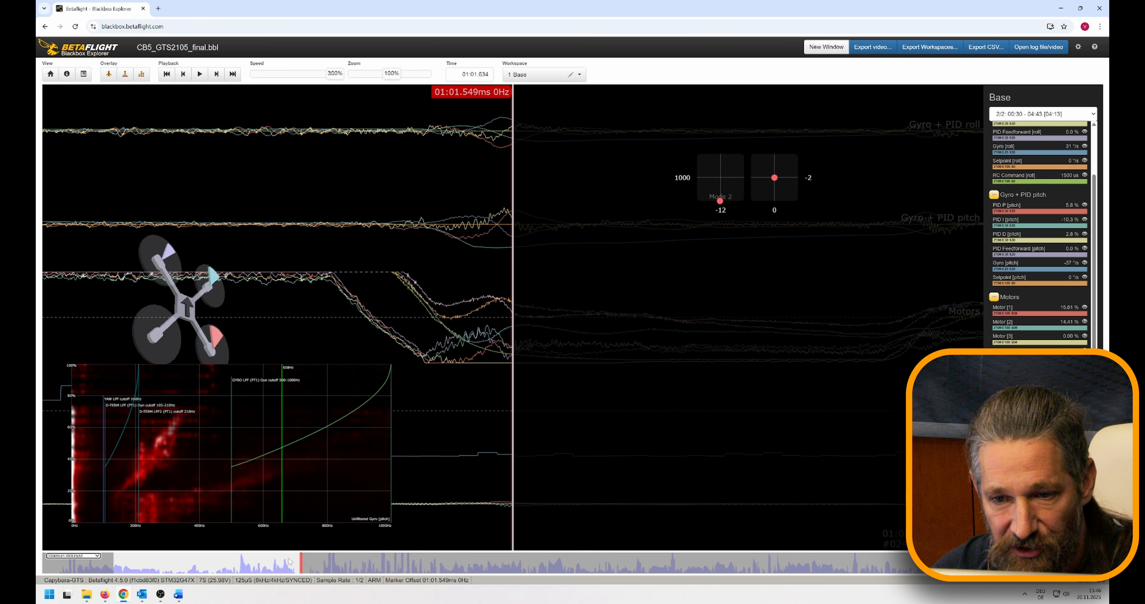
Step: Place a marker at 01:00.555 and scrub back to 01:00.176 to measure the time difference and frequency between the two positions
drag(400, 309, 898, 325)
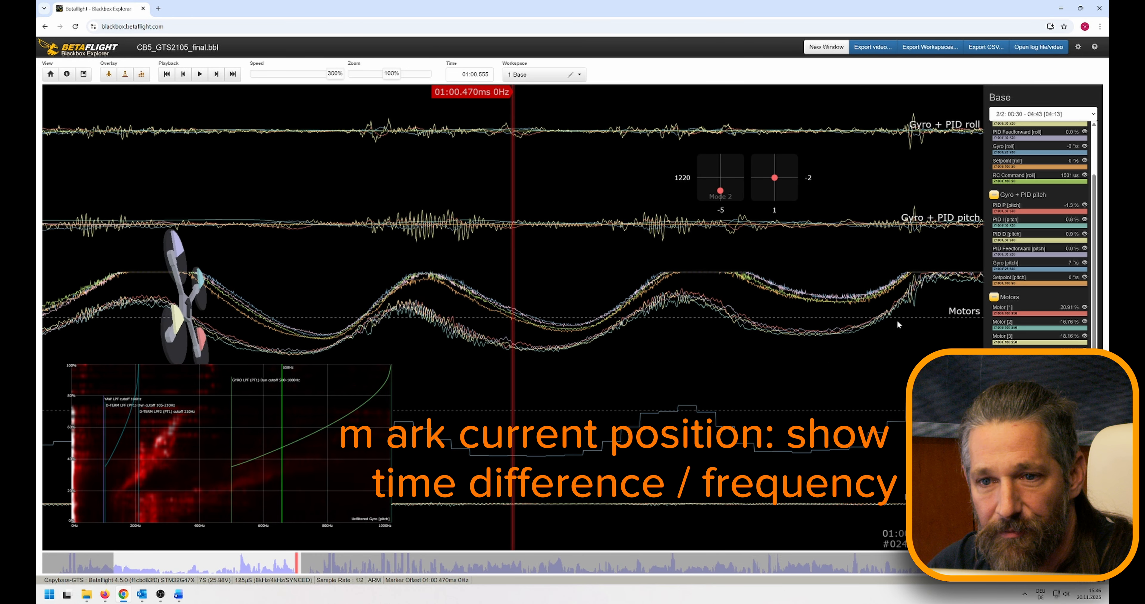
key(m)
key(m)
mouse_move(673, 317)
mouse_down()
mouse_move(598, 316)
mouse_move(745, 316)
mouse_move(591, 313)
mouse_move(793, 312)
mouse_up()
mouse_move(537, 311)
mouse_down()
mouse_move(872, 312)
mouse_move(849, 311)
mouse_up()
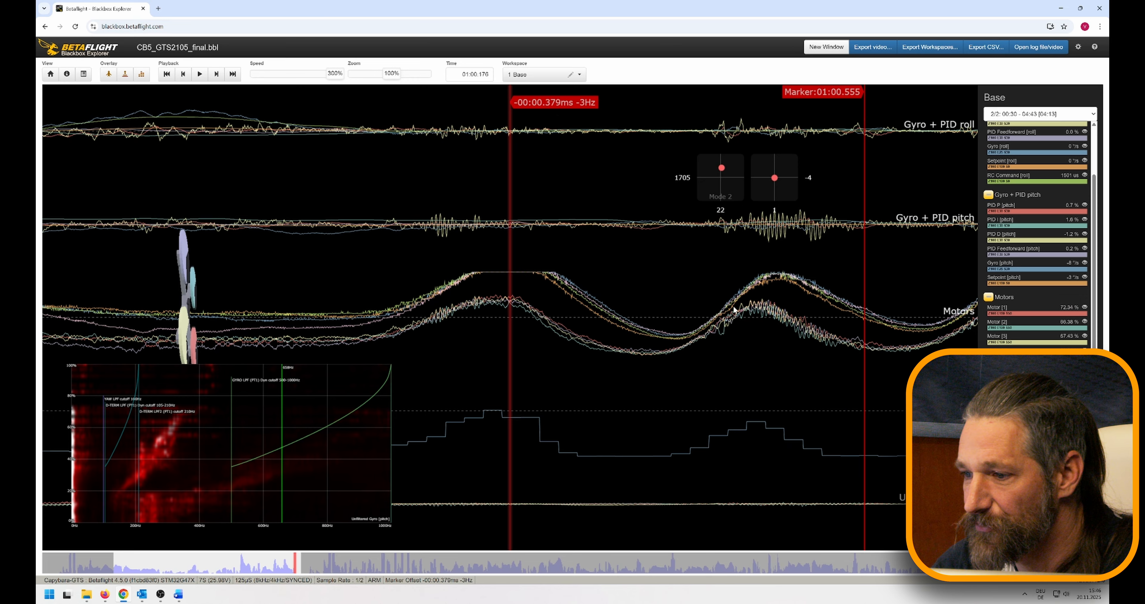
Step: Enlarge the analyzer plot, save a screenshot of it, and shrink the plot back to its overlay size
mouse_move(349, 381)
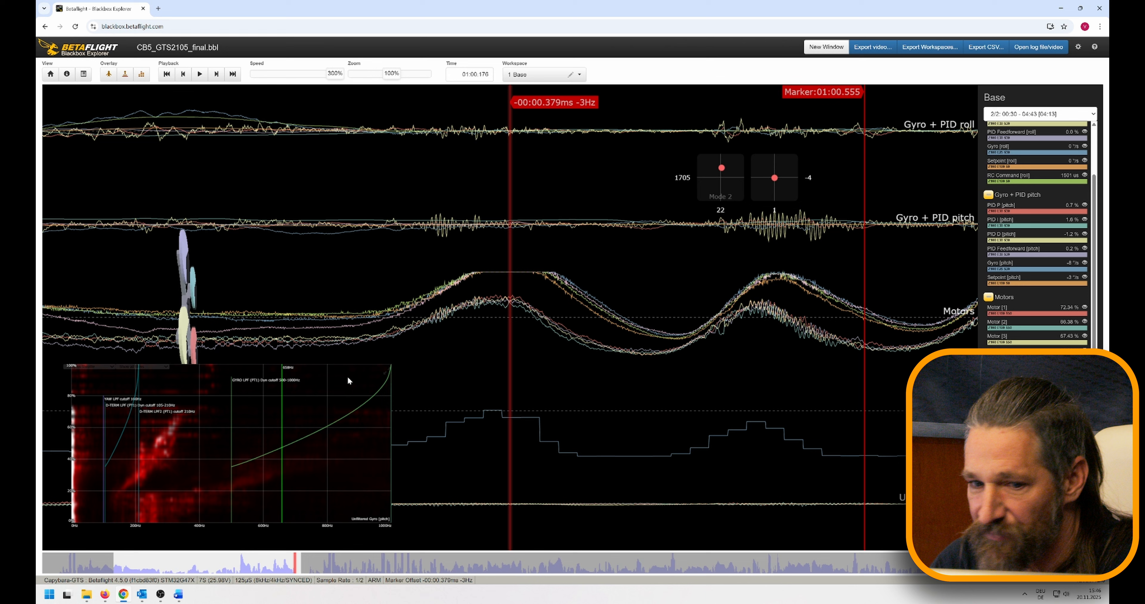
click(387, 372)
key(shift)
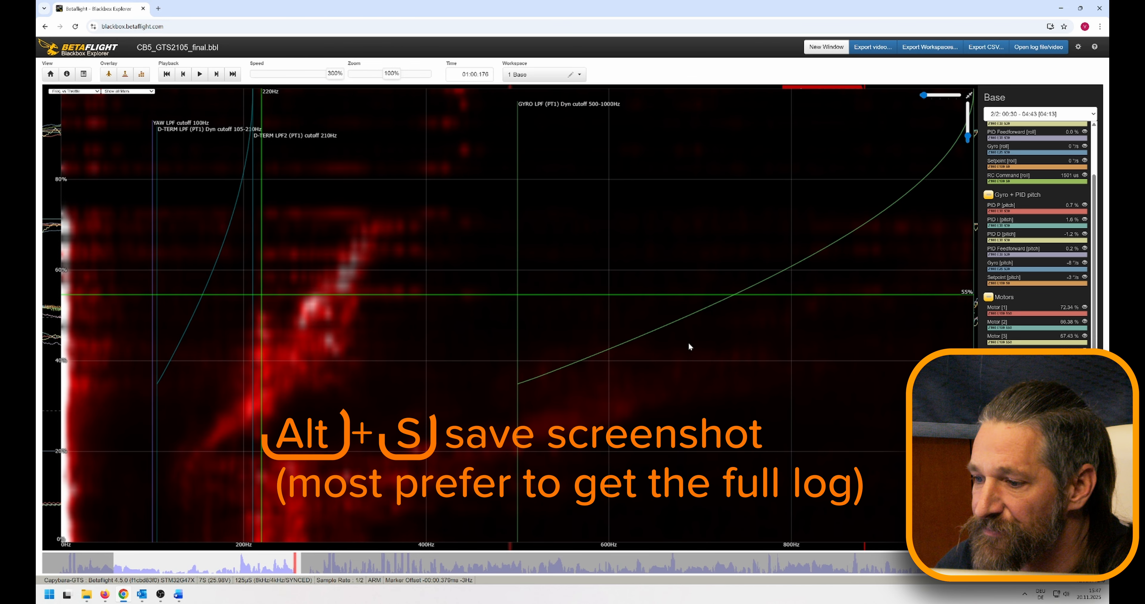
key(alt+s)
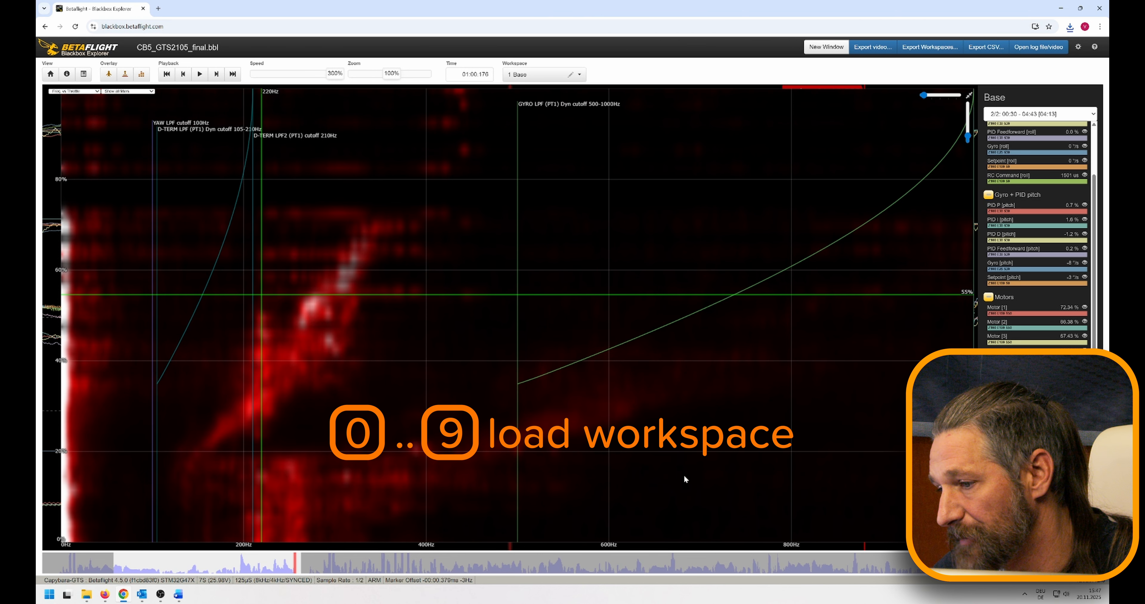
click(967, 95)
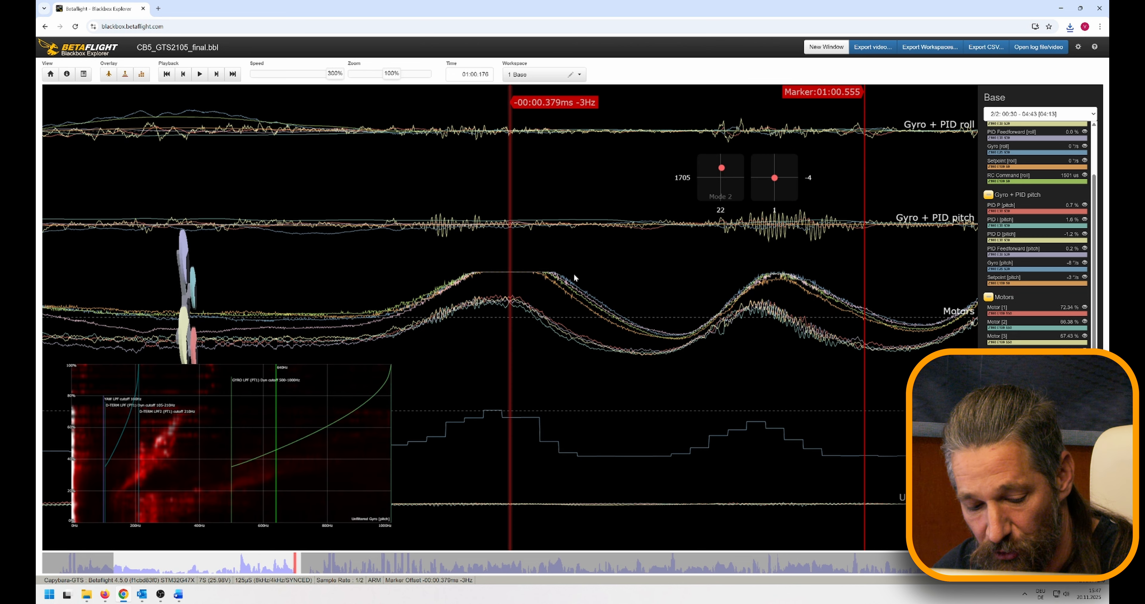
Step: View the Gyros/Motors workspace, followed by the Motor/RPM workspace, and return to the Base workspace
key(2)
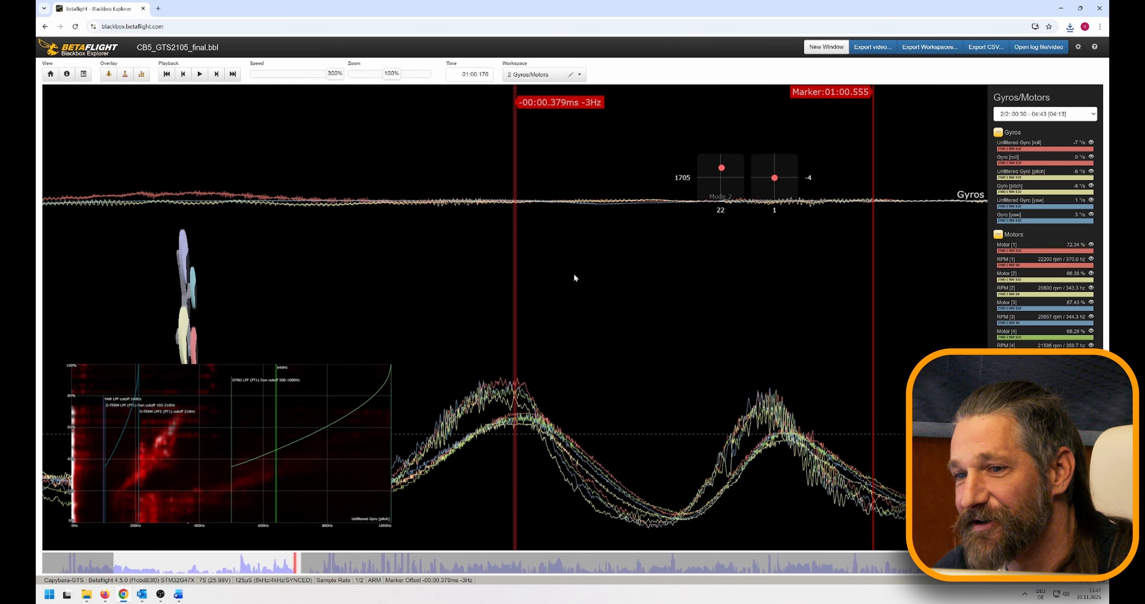
key(3)
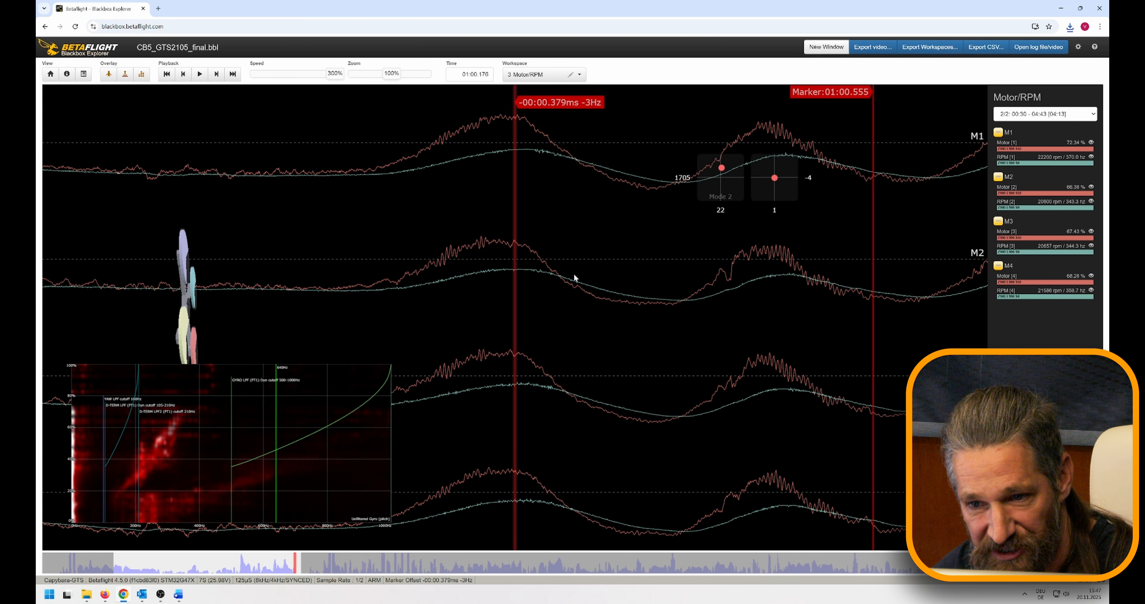
key(1)
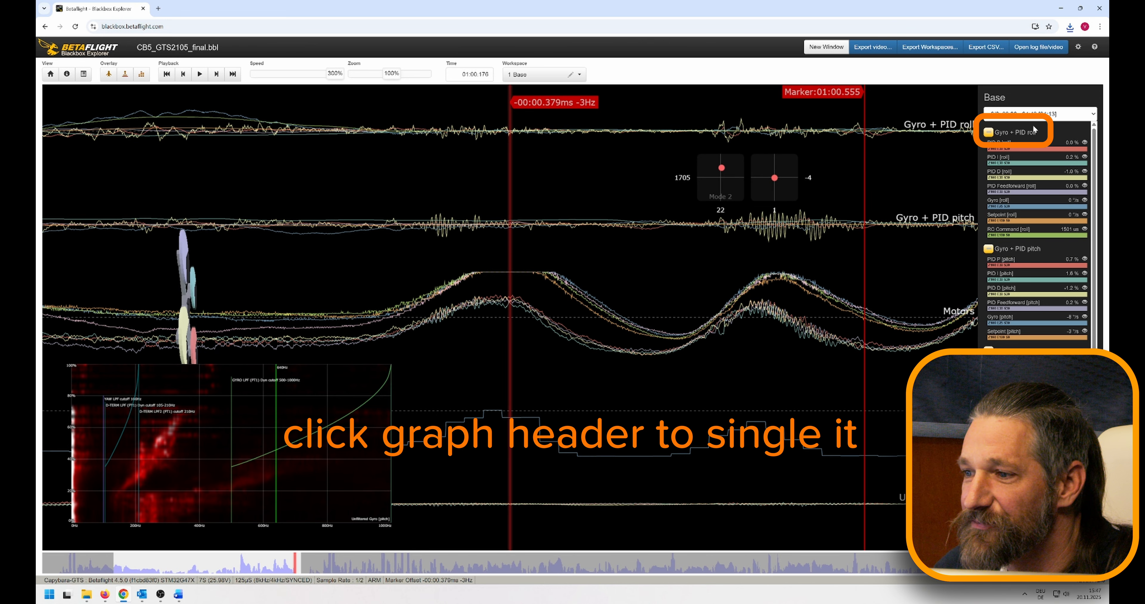
Step: Show the Gyro + PID roll graph on its own and restore all graphs of the workspace
click(1021, 135)
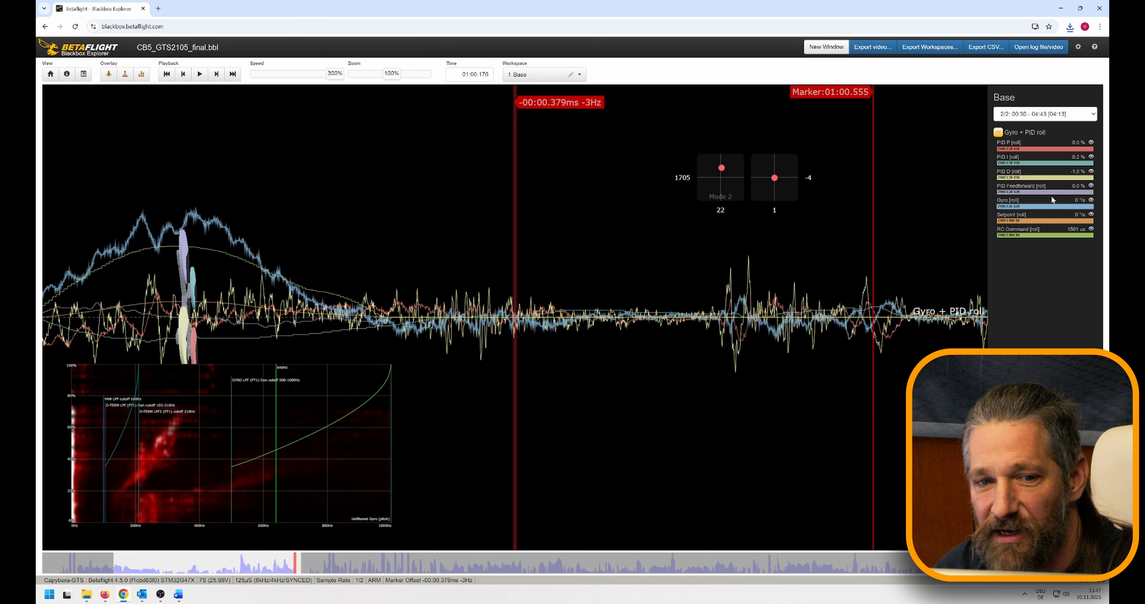
click(1021, 133)
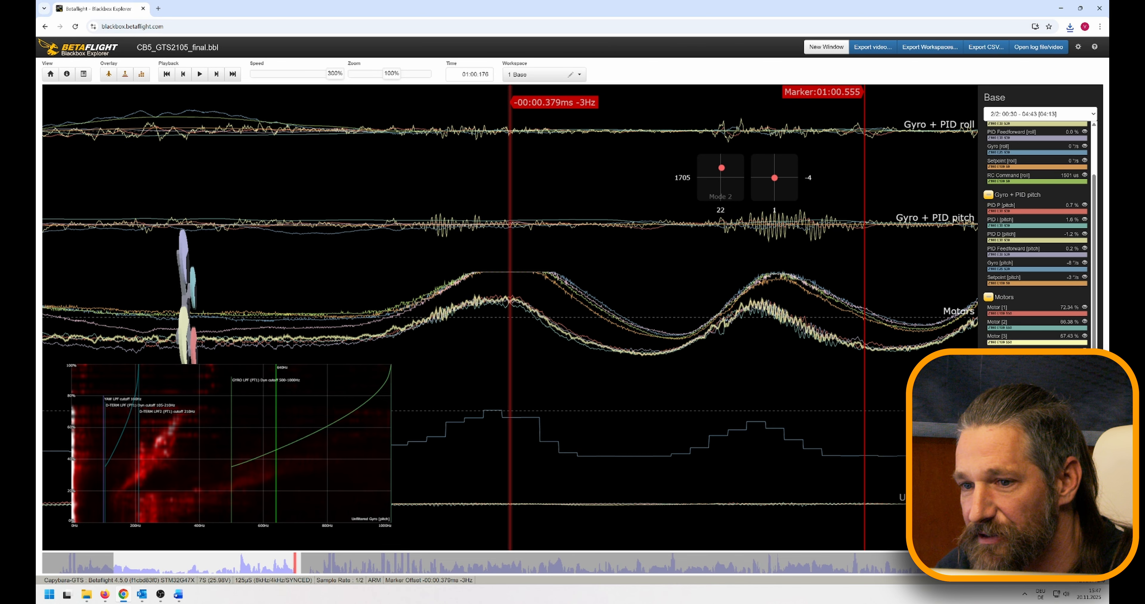
Step: Examine individual motor traces by highlighting them from the legend, and scrub the log back to 00:59.133
scroll(1035, 235, down, 1)
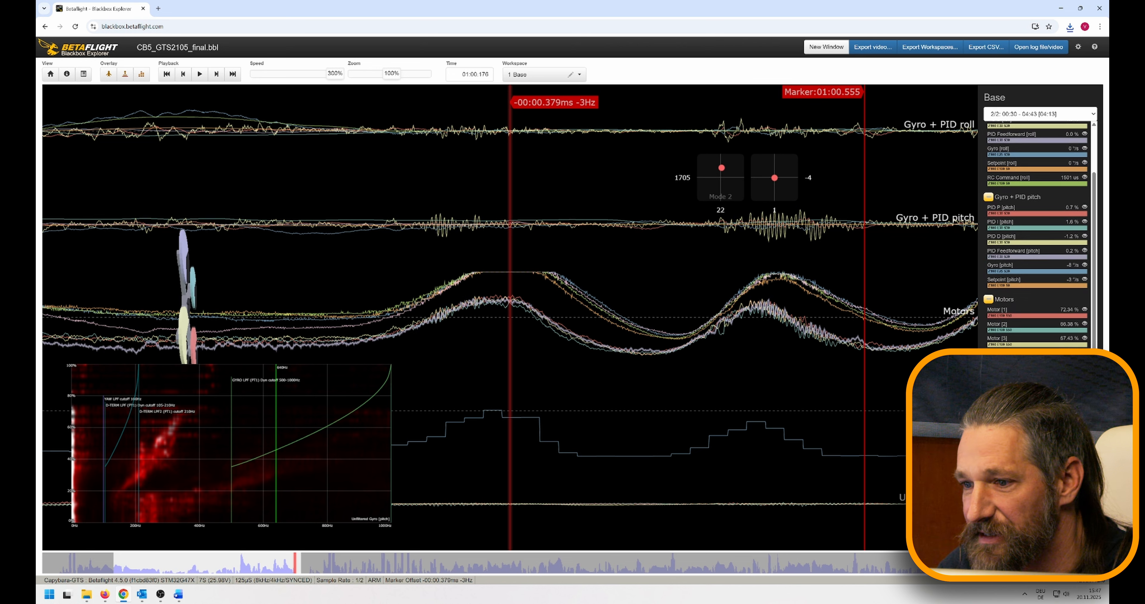
drag(388, 282, 834, 304)
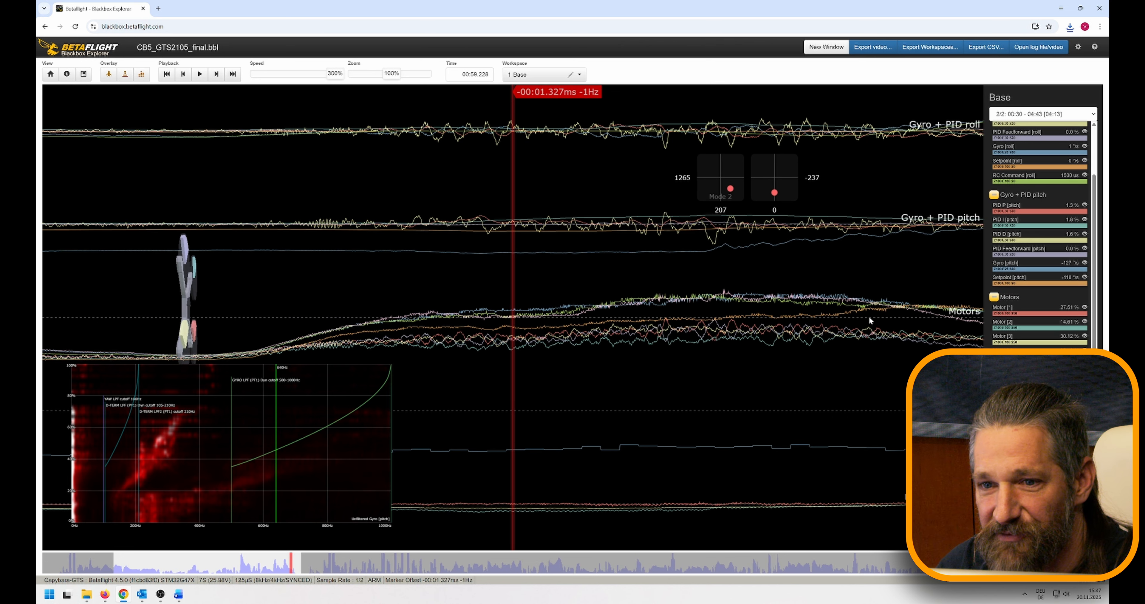
drag(785, 340, 874, 342)
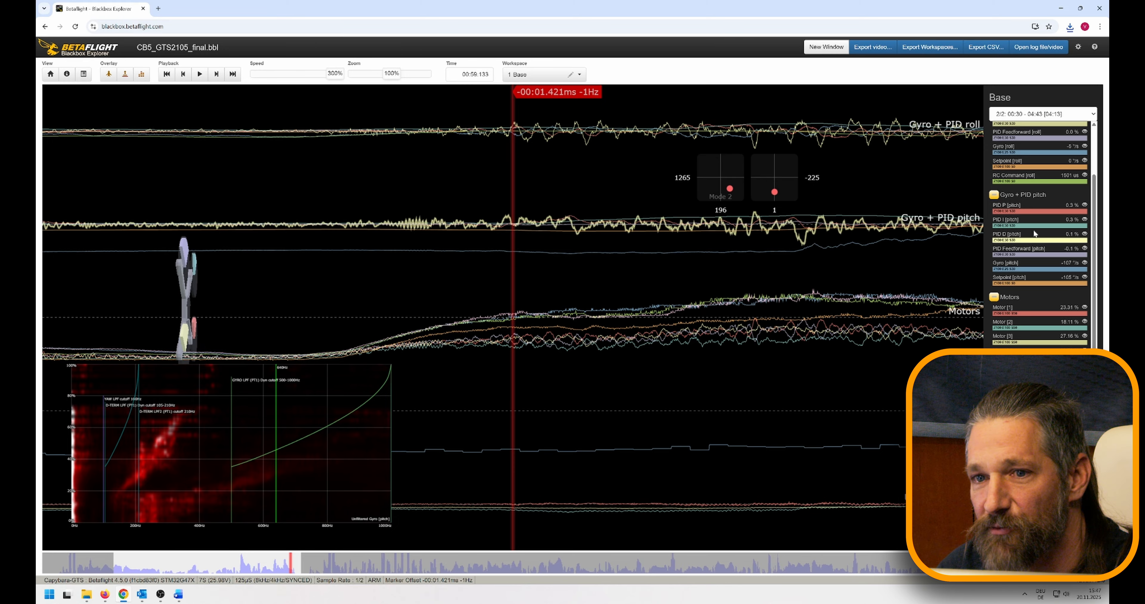
Step: Have the analyzer plot the Unfiltered Gyro [yaw] parameter
scroll(1023, 187, up, 2)
click(1006, 135)
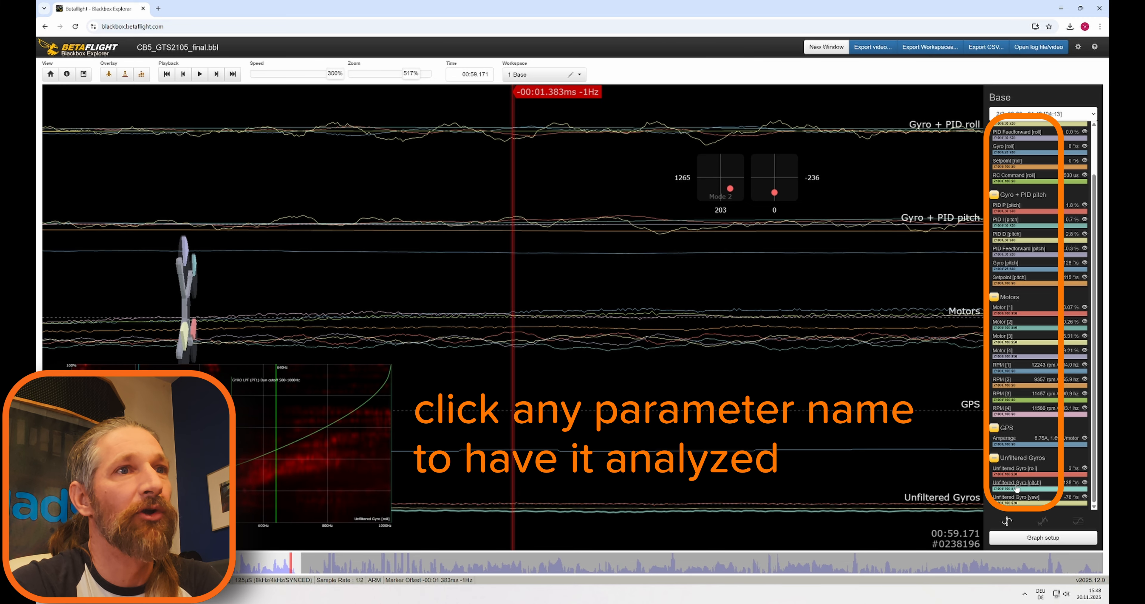
click(1014, 496)
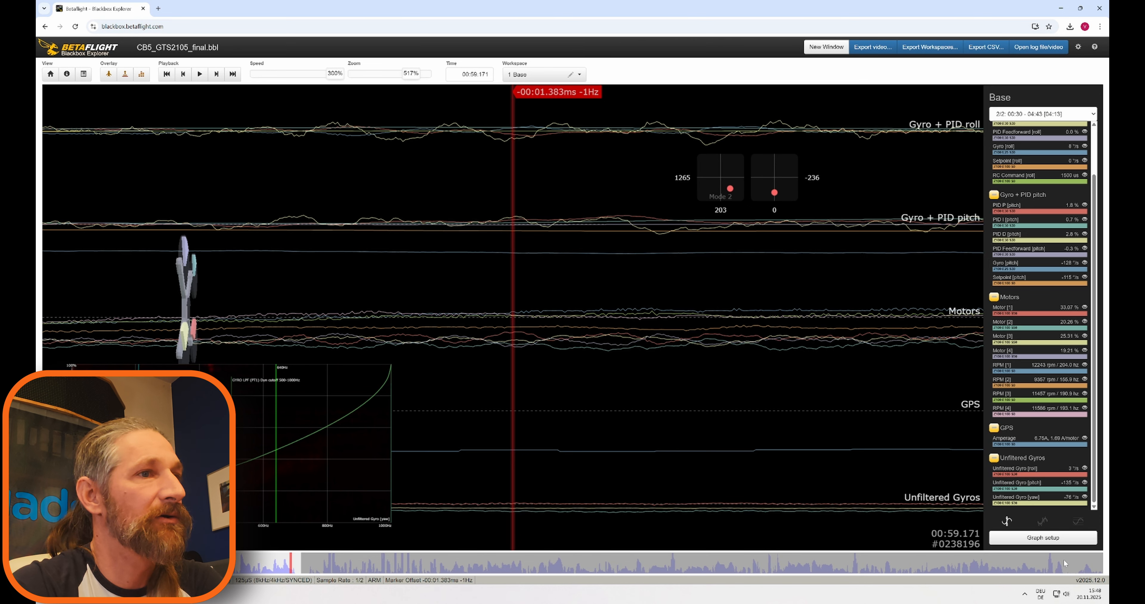
Step: Set the out point at the end of the log, 04:13.244, and go by way of the log's start to 02:30.442
drag(1067, 563, 1103, 563)
key(o)
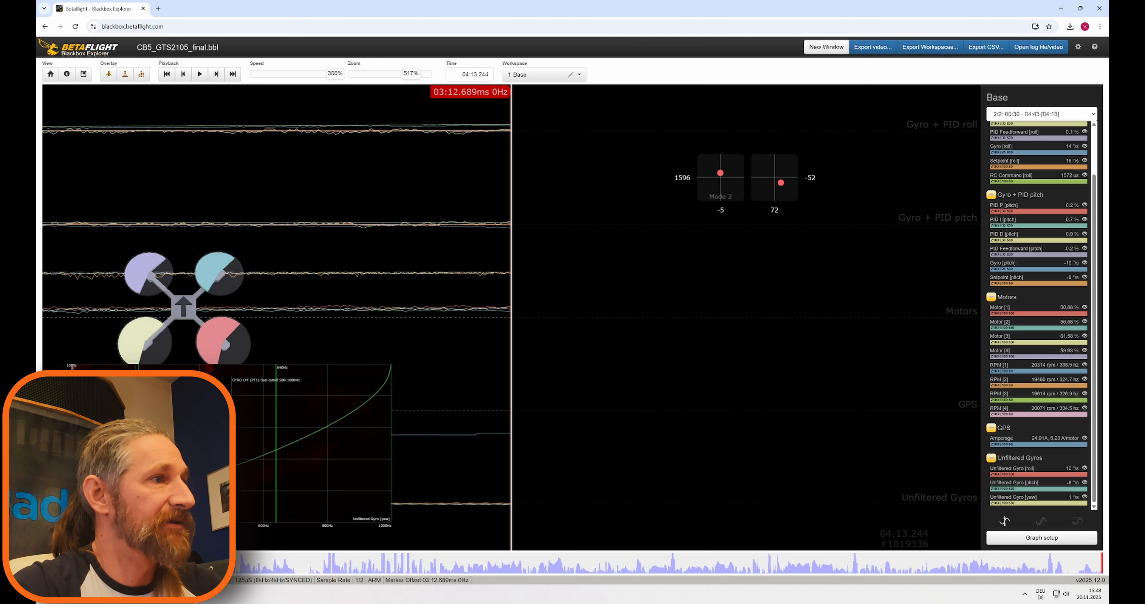
drag(50, 563, 42, 564)
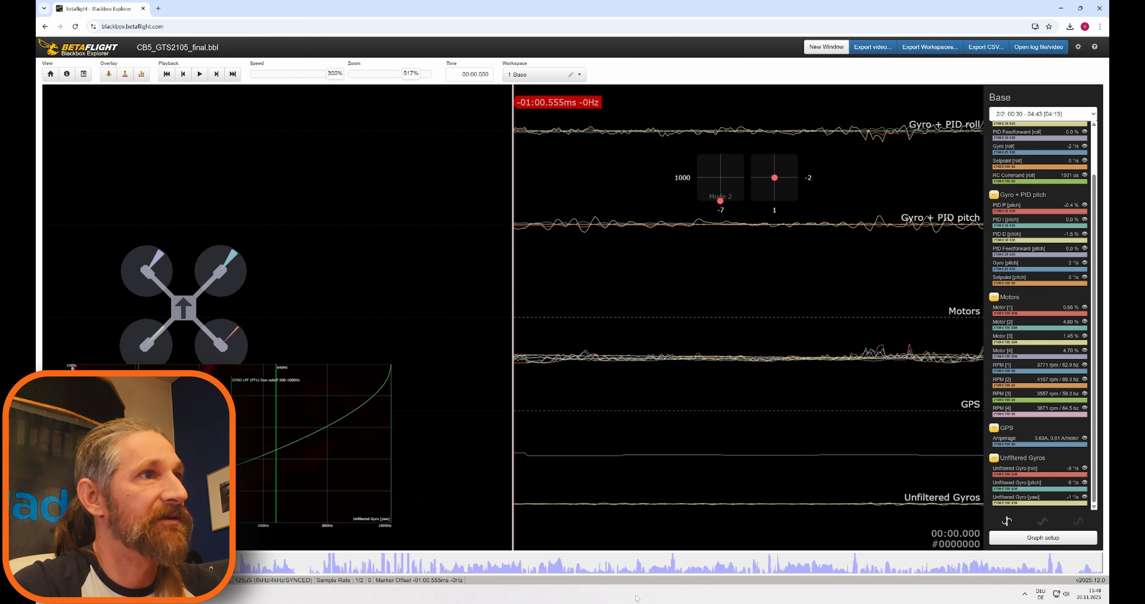
click(672, 566)
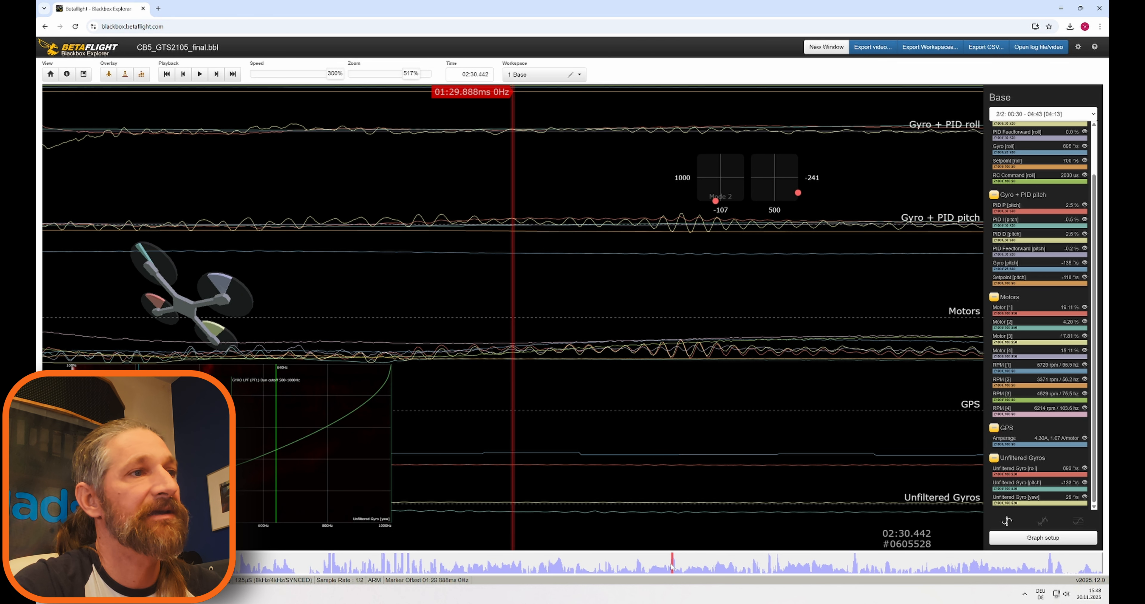